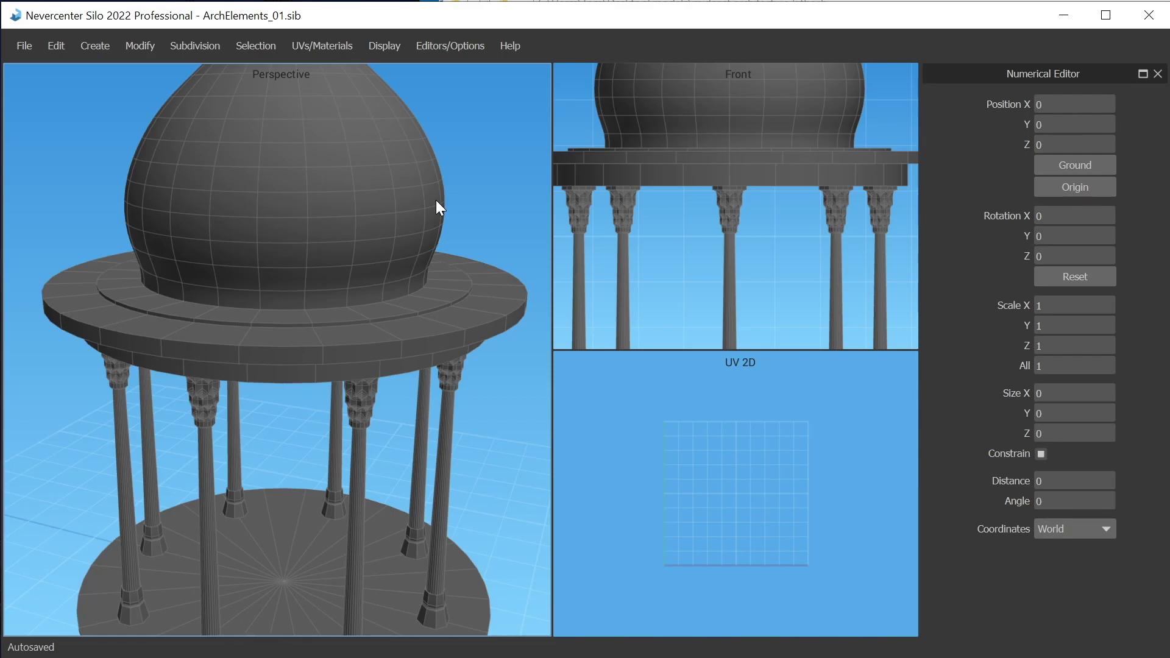
Step: Select the whole domed pavilion object in the perspective view
scroll(419, 225, down, 4)
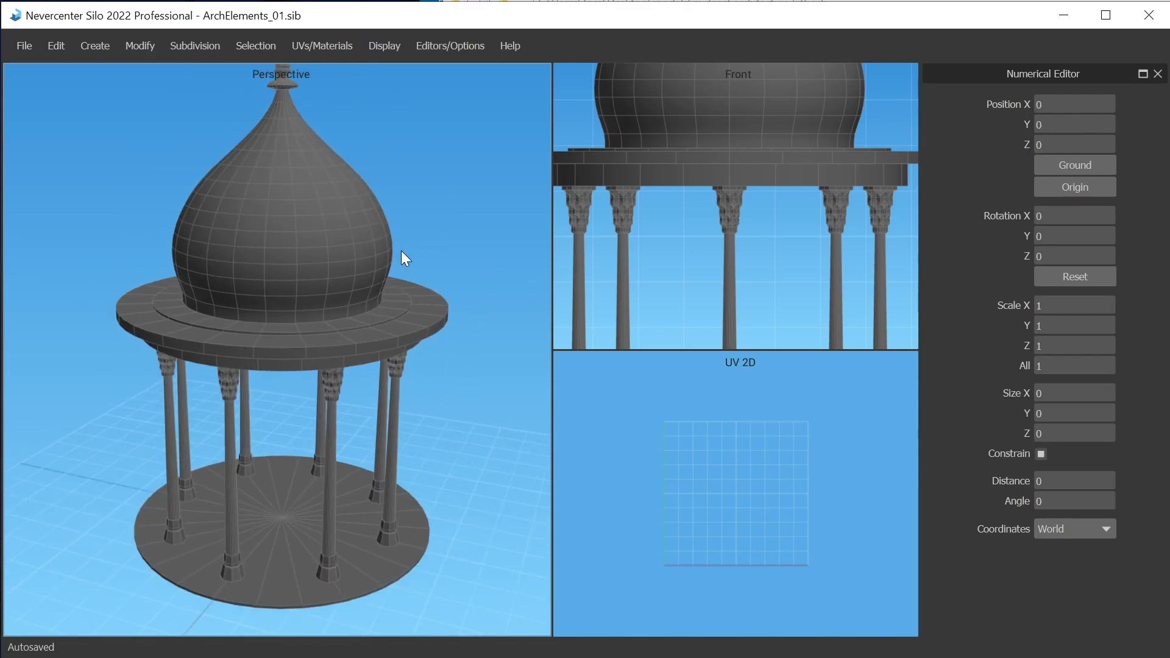
middle_drag(356, 282, 398, 274)
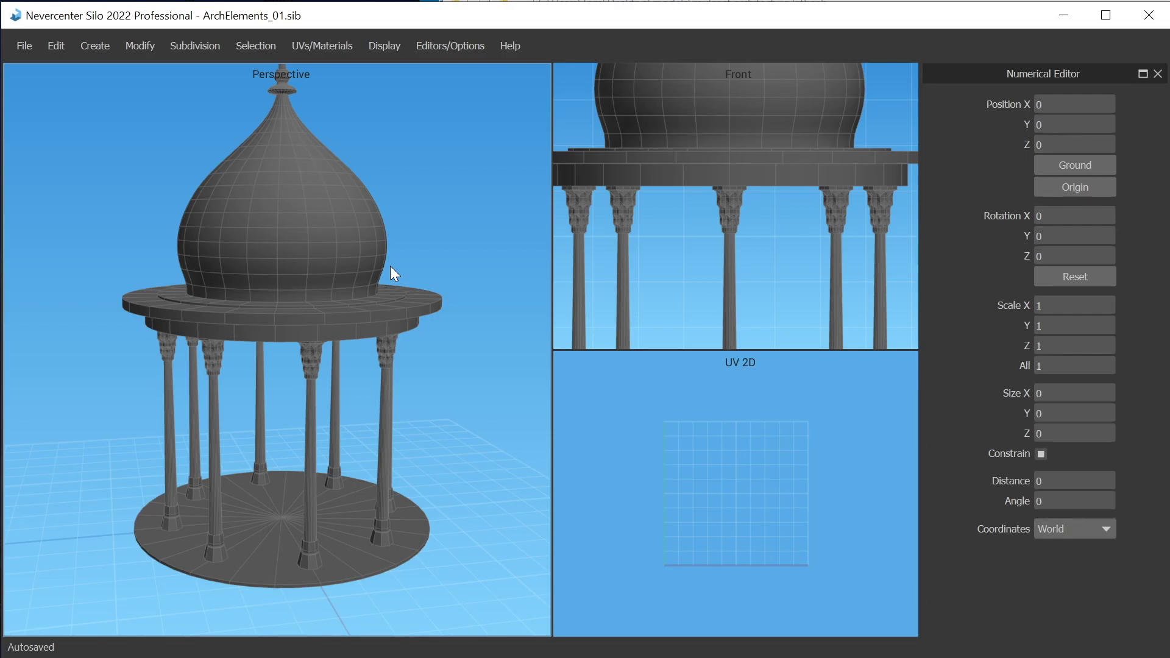
scroll(279, 294, up, 5)
scroll(265, 295, down, 5)
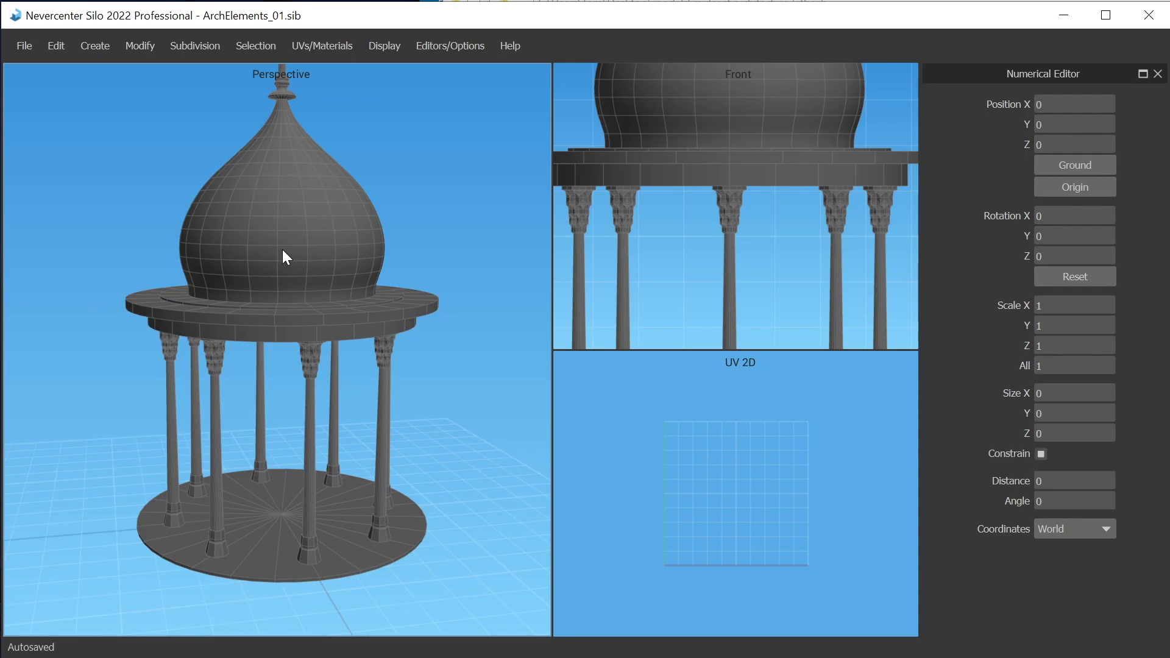
click(277, 223)
scroll(346, 258, up, 3)
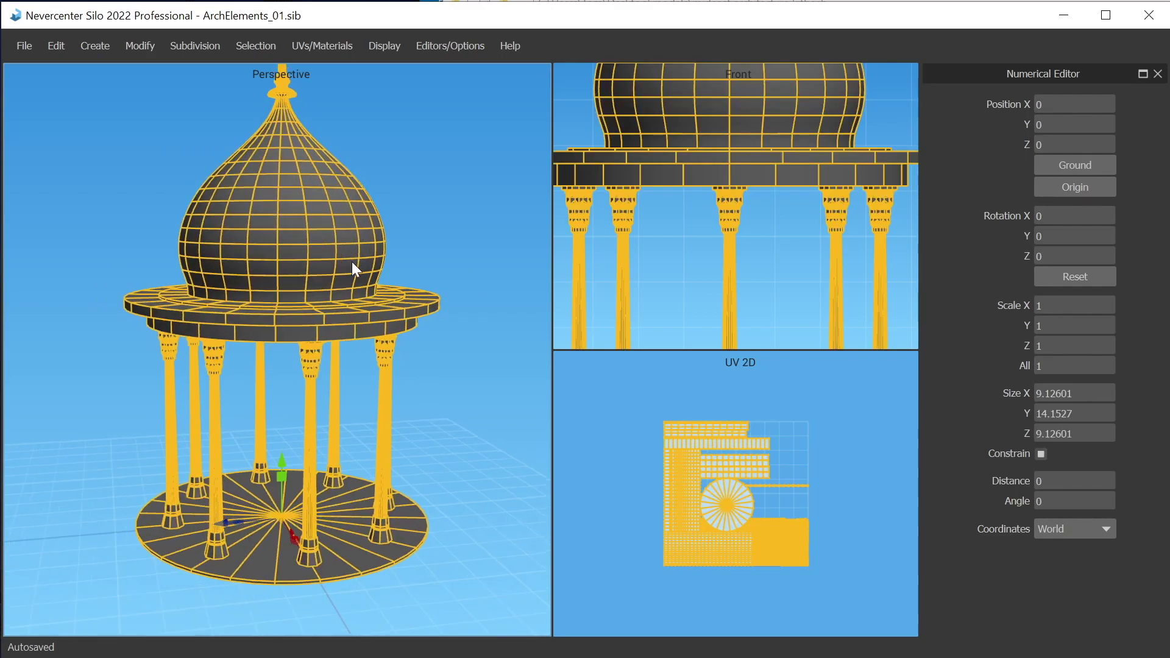
scroll(368, 257, up, 3)
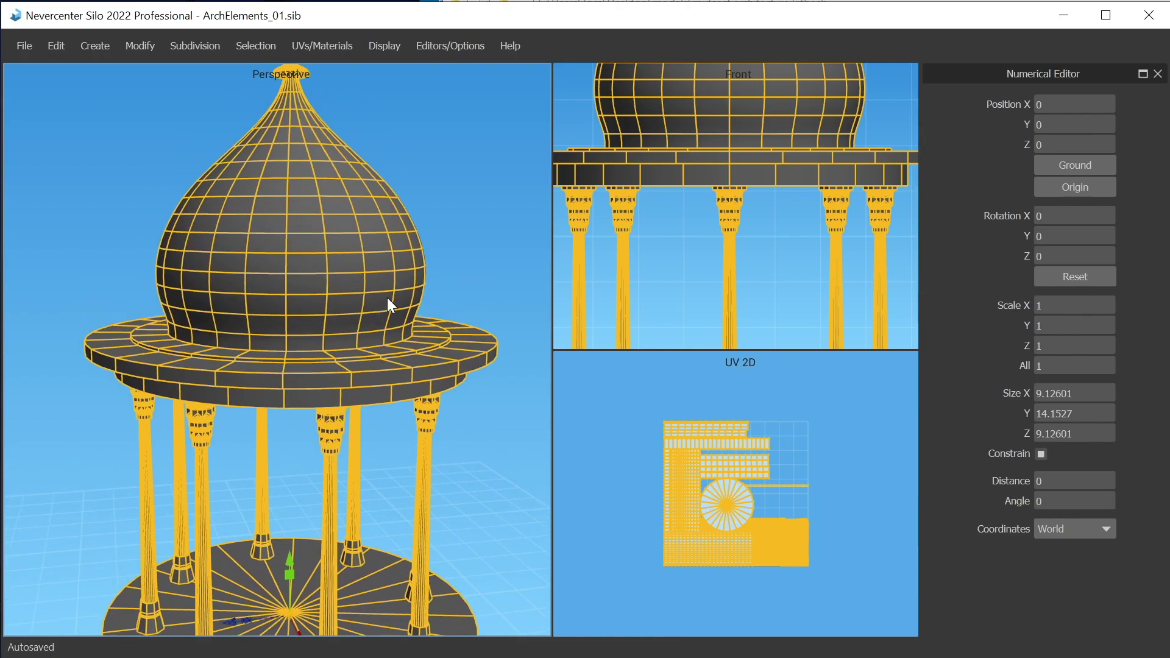
Step: Select the horizontal edge loop around the lower part of the dome
key(s)
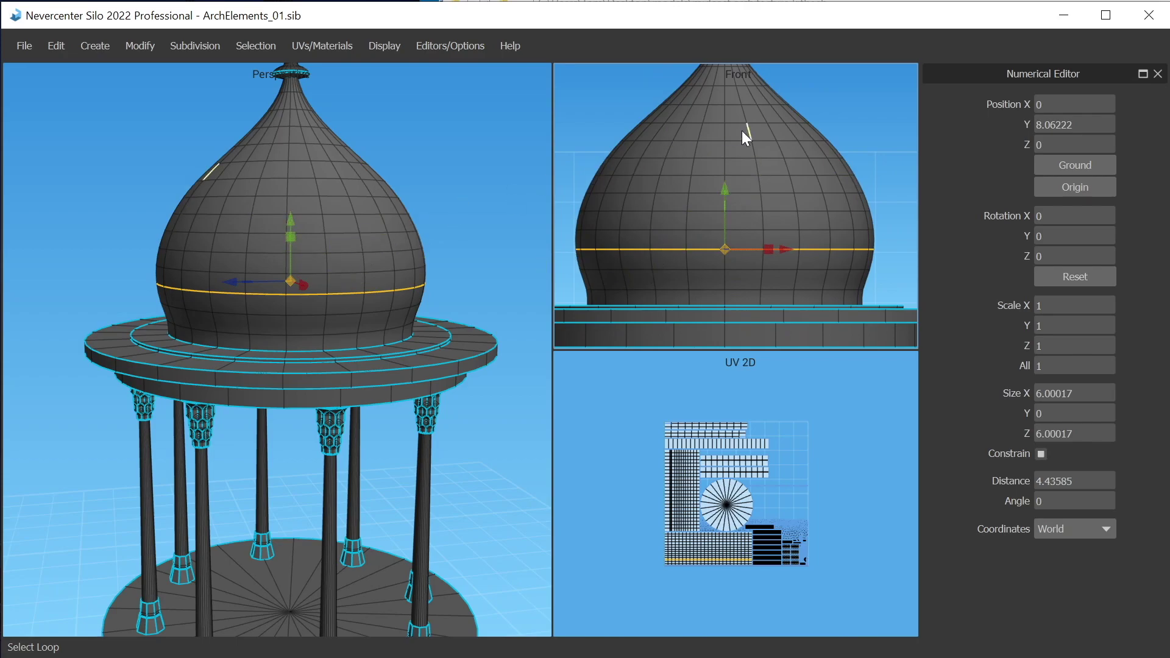
scroll(756, 136, down, 5)
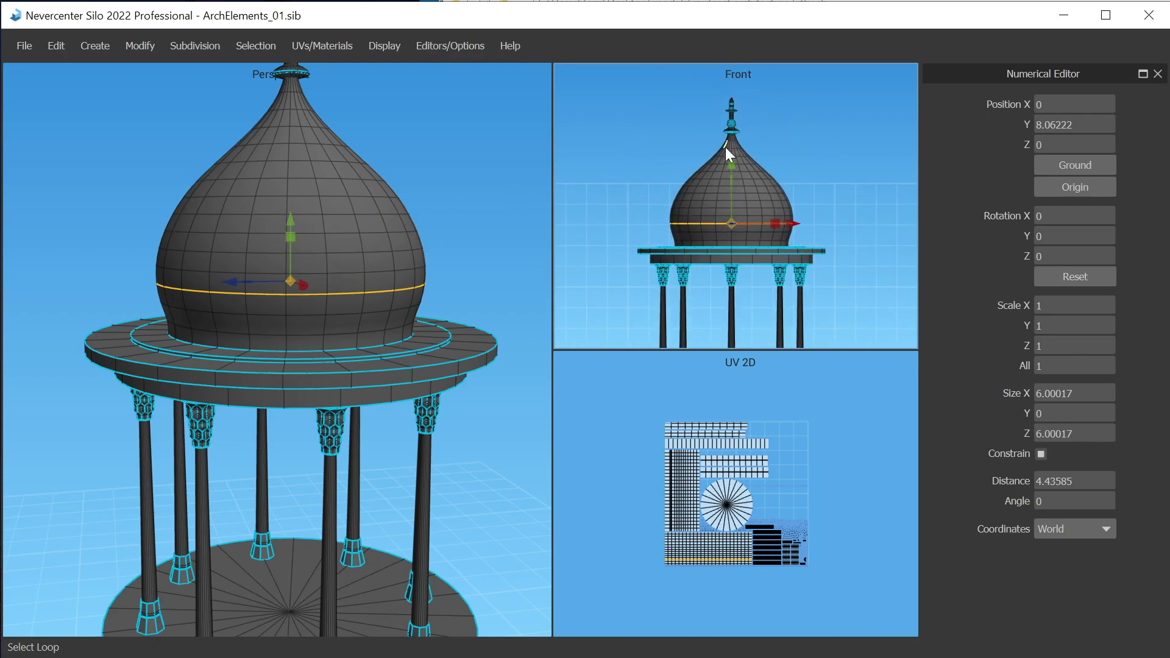
scroll(831, 160, up, 3)
scroll(791, 177, down, 3)
scroll(791, 175, up, 1)
scroll(408, 246, up, 1)
scroll(371, 251, down, 3)
scroll(448, 262, up, 4)
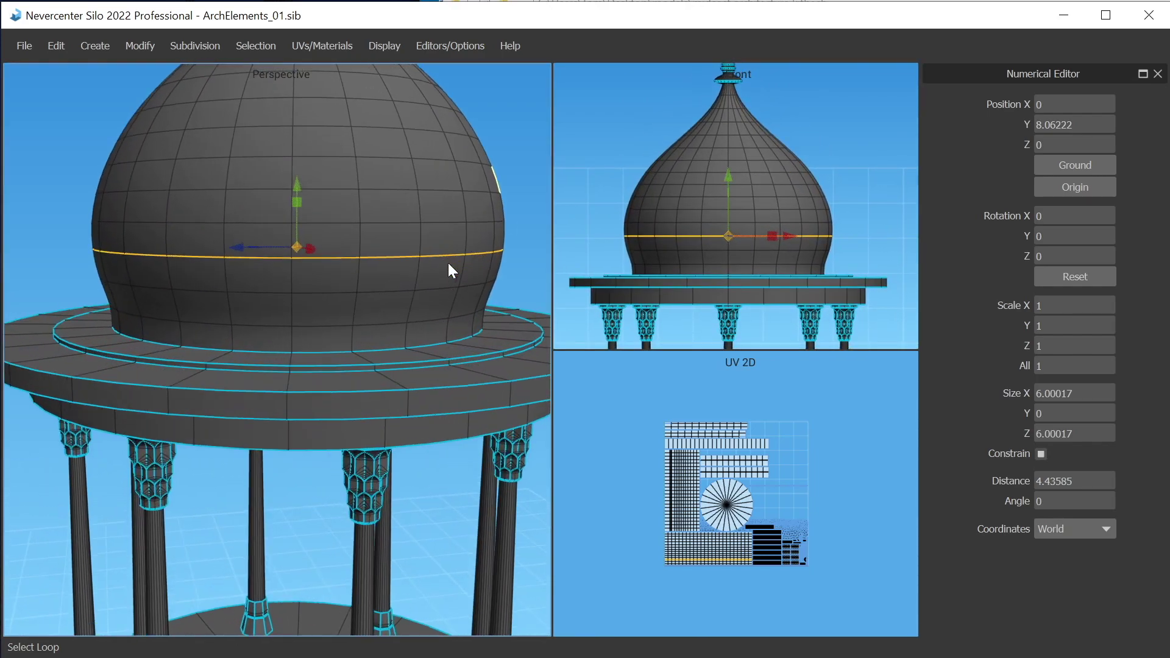
Step: Try moving the dome's selected edge loop vertically in the perspective and front views, undoing each move
scroll(448, 262, down, 3)
scroll(404, 246, down, 1)
alt+drag(433, 177, 387, 206)
scroll(349, 223, up, 3)
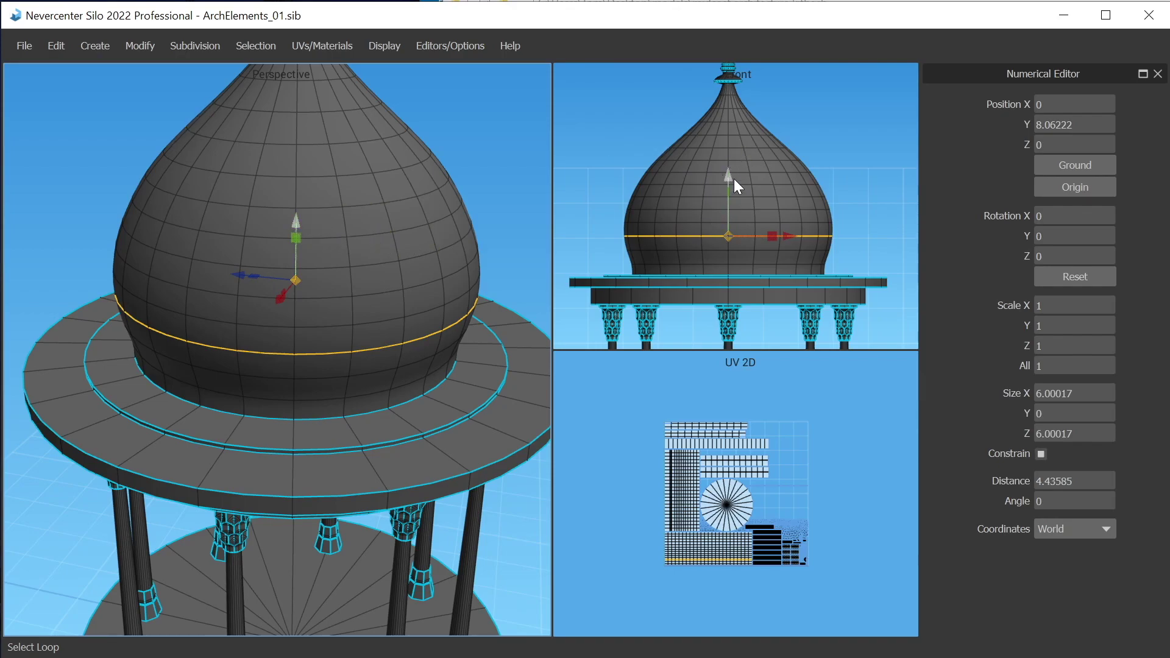
scroll(740, 178, up, 4)
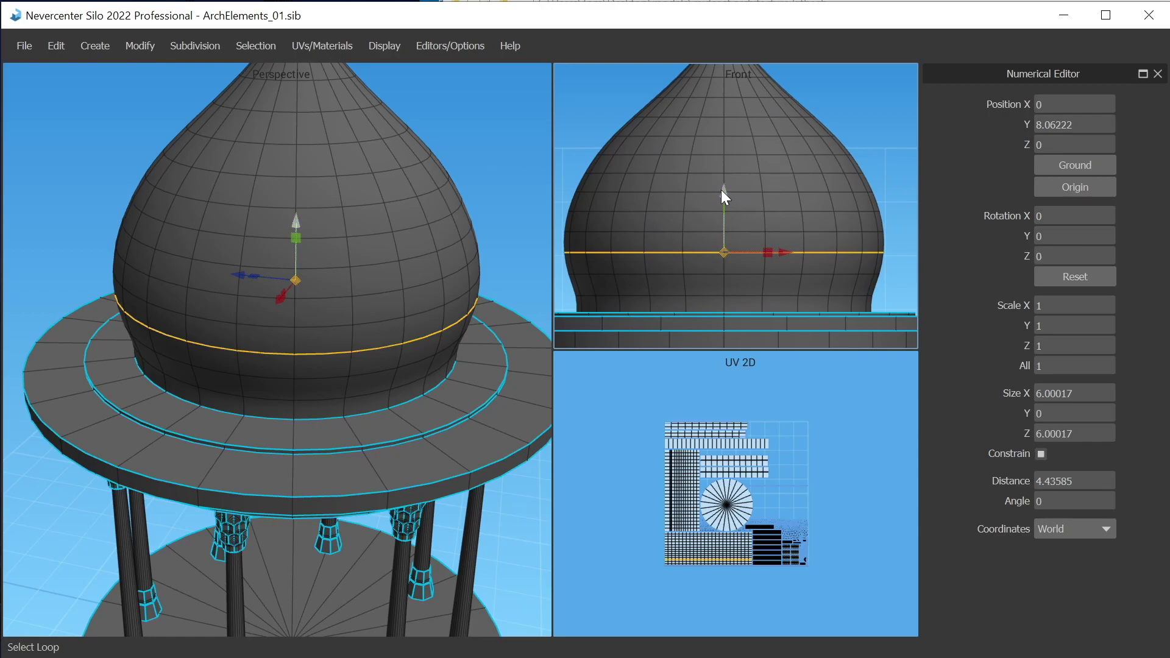
drag(297, 214, 295, 202)
key(ctrl+z)
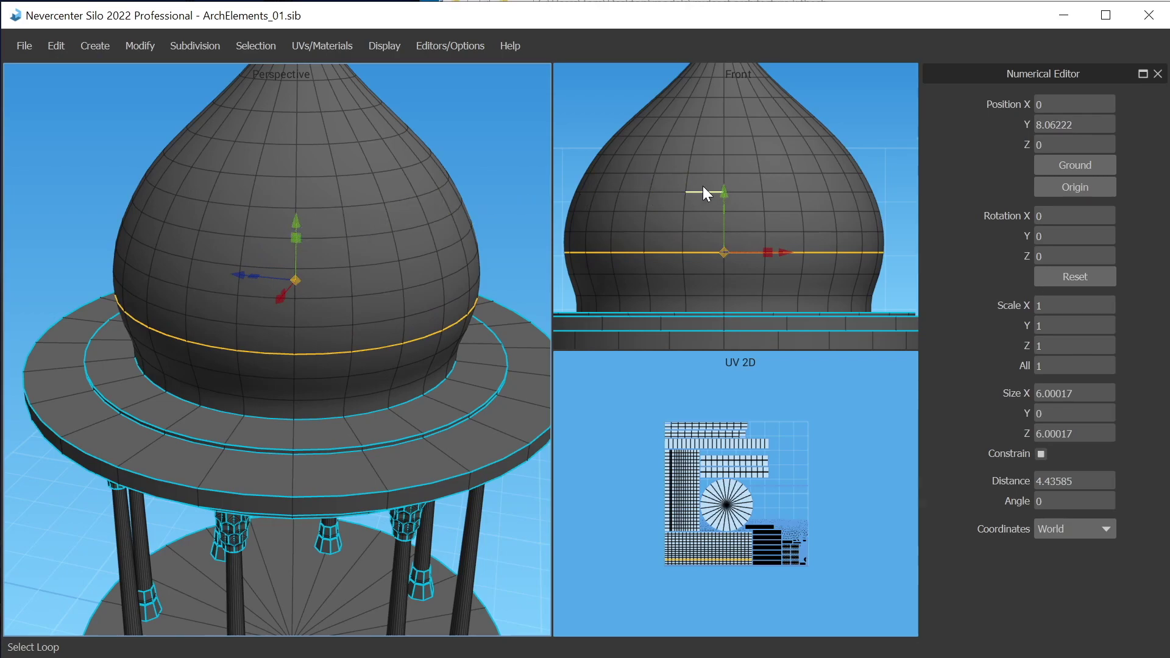
mouse_move(723, 193)
mouse_down()
mouse_move(735, 175)
mouse_move(728, 192)
mouse_up()
key(ctrl+z)
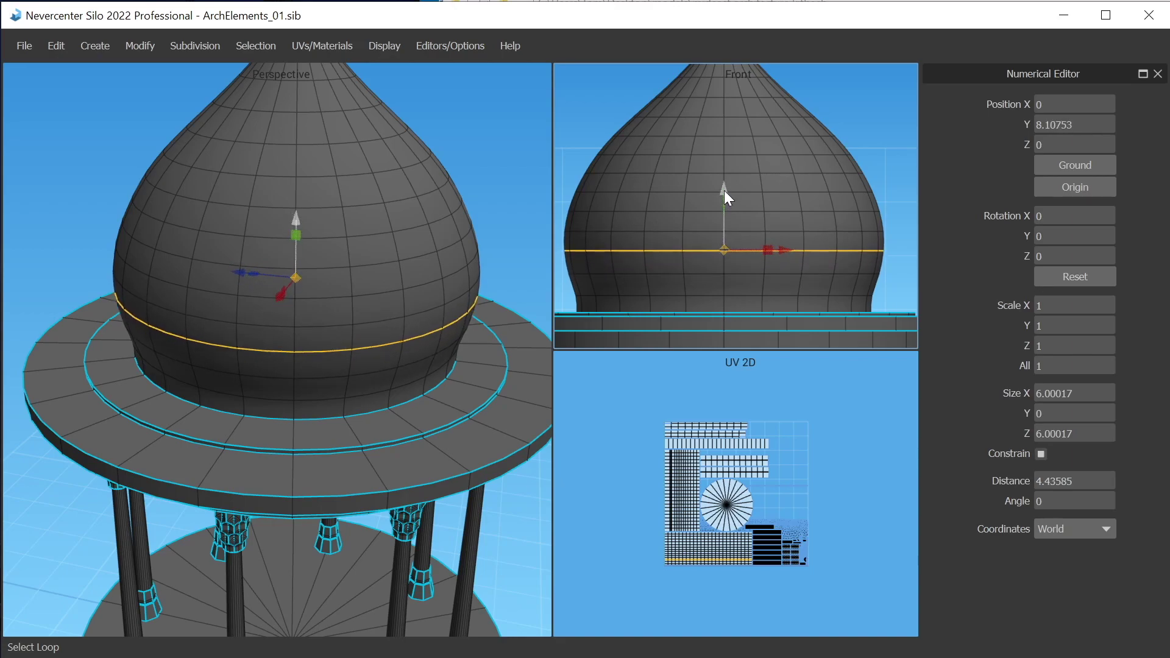
Step: Select a column of horizontal edges on the dome's front, then four neighbouring vertical edges, and locate them in the UV layout
click(734, 118)
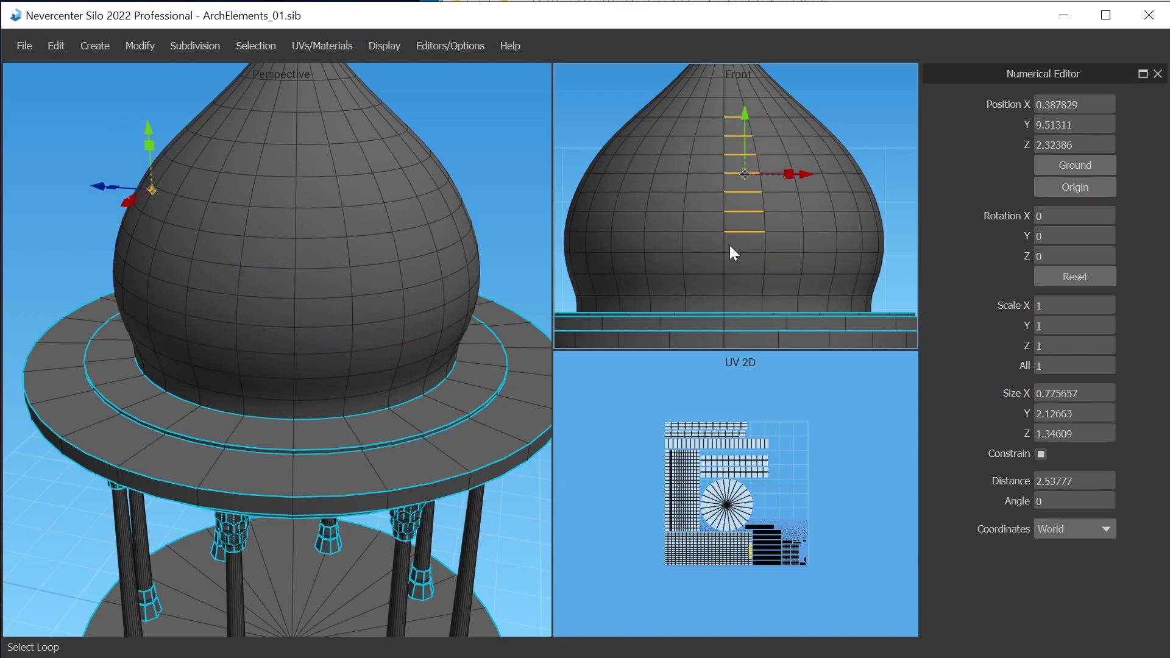
click(255, 256)
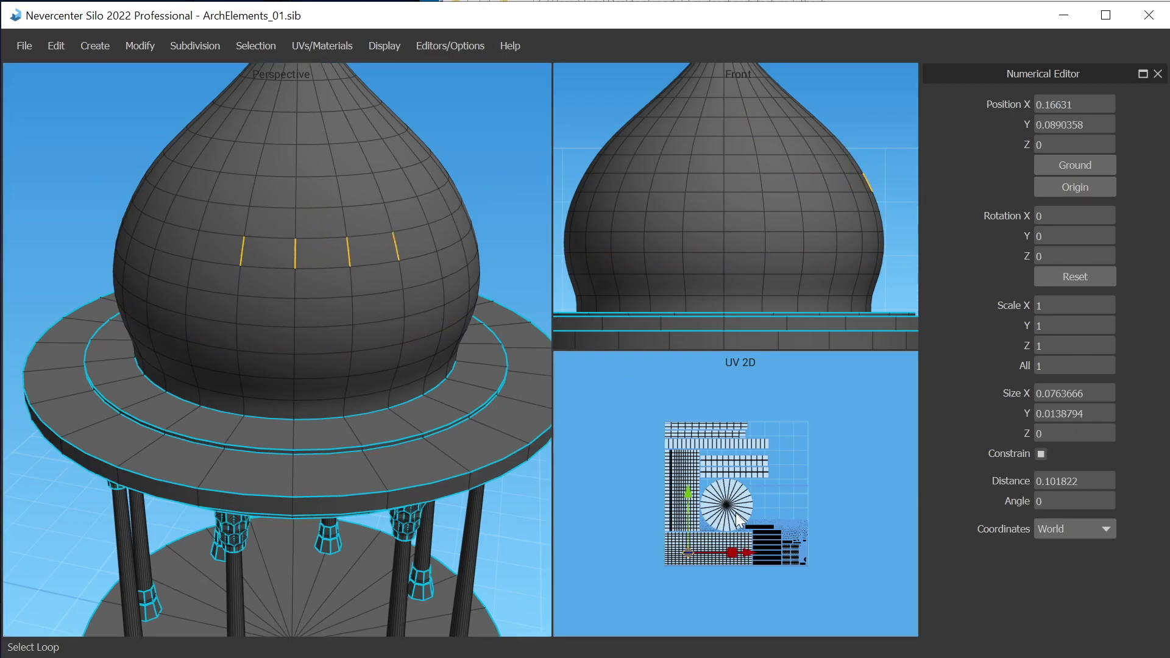
scroll(703, 520, up, 10)
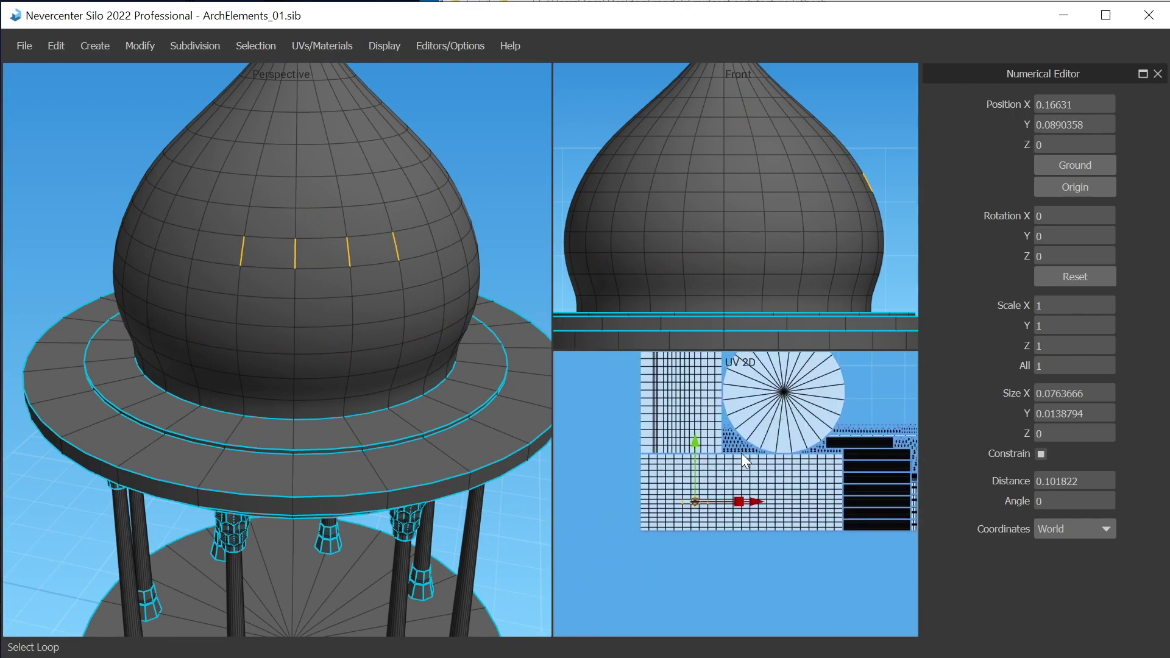
alt+right_drag(919, 446, 809, 457)
alt+middle_drag(691, 491, 753, 467)
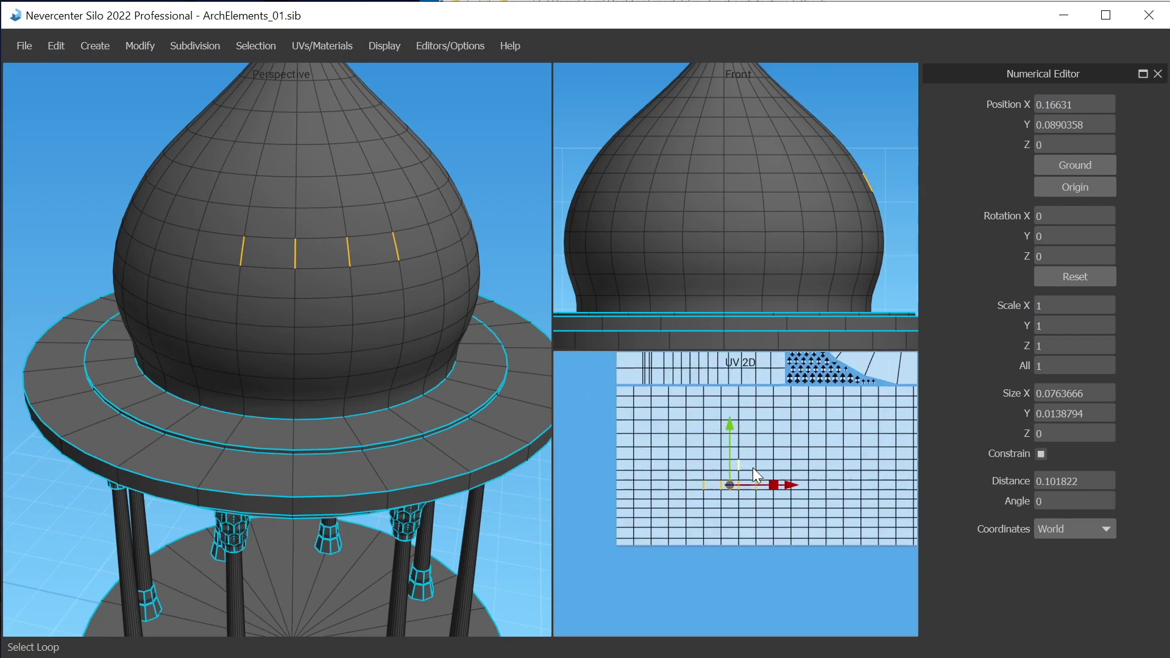
alt+right_drag(747, 467, 806, 457)
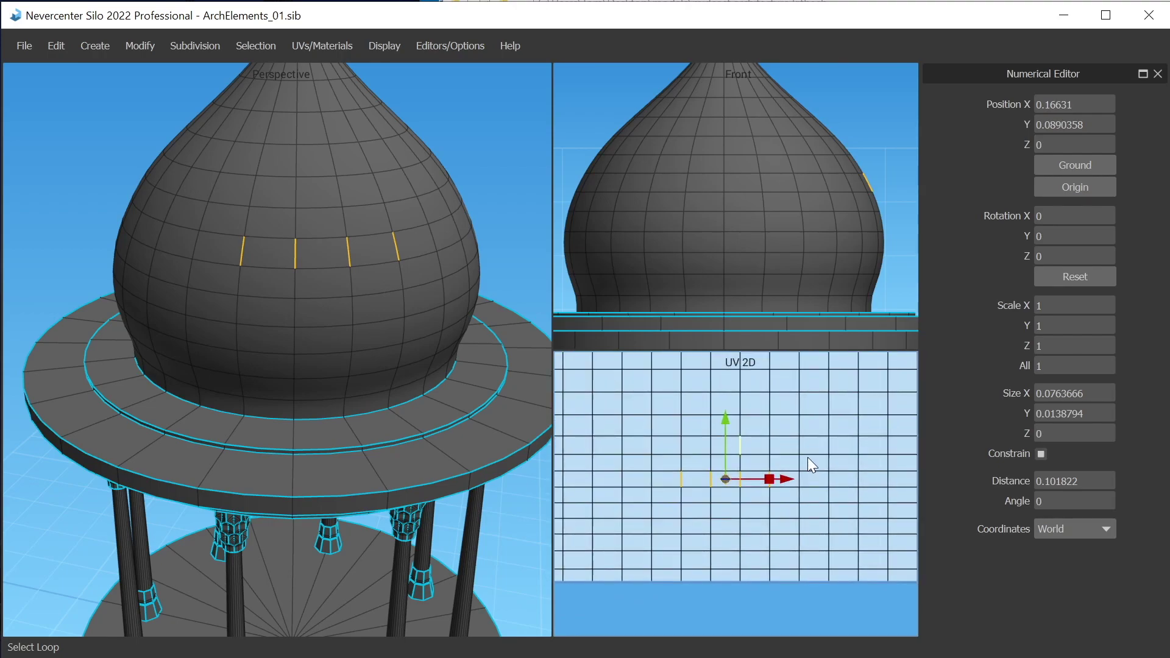
Step: Switch the manipulator of the four selected dome edges between the perspective and UV views, and clear the selection
click(360, 239)
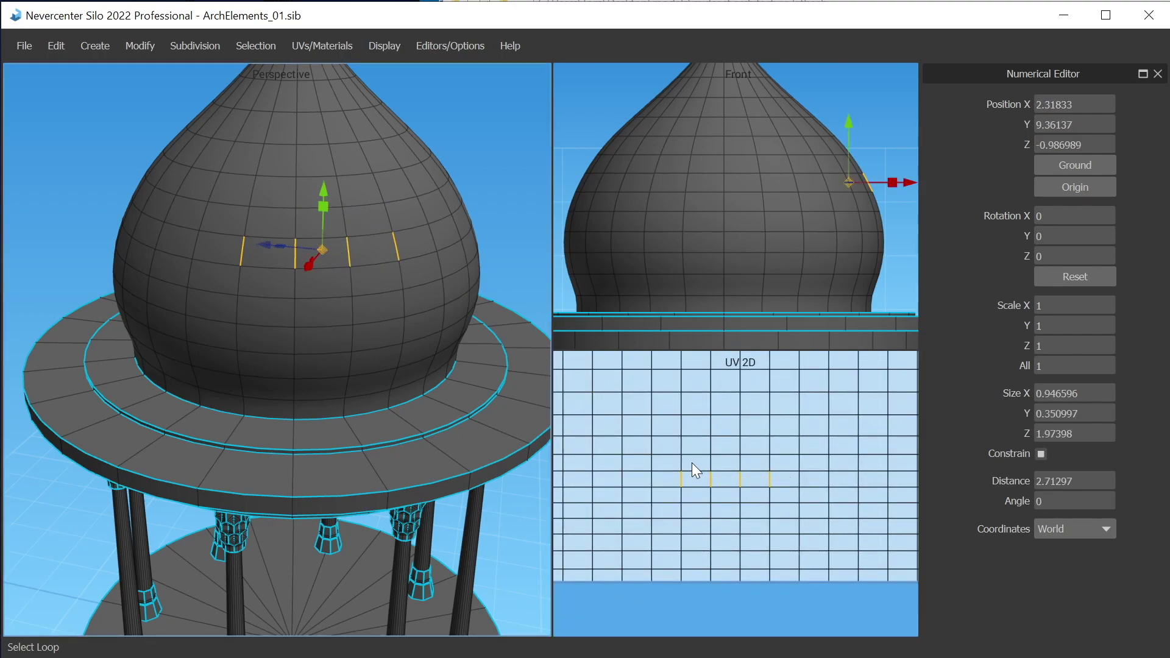
click(733, 479)
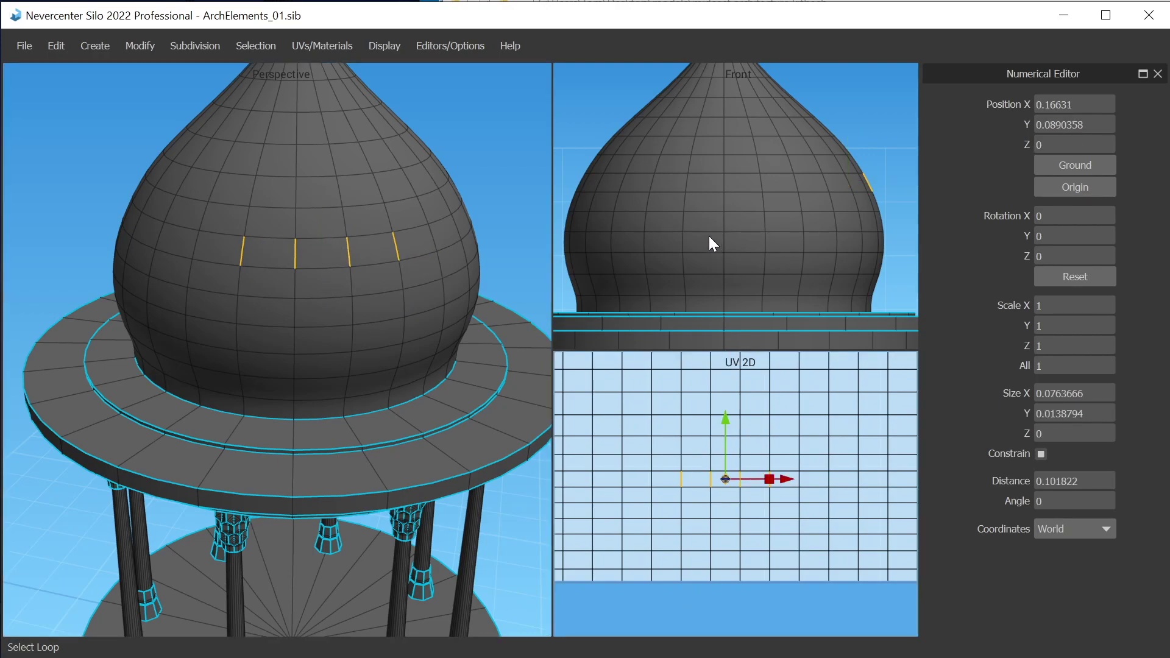
click(371, 247)
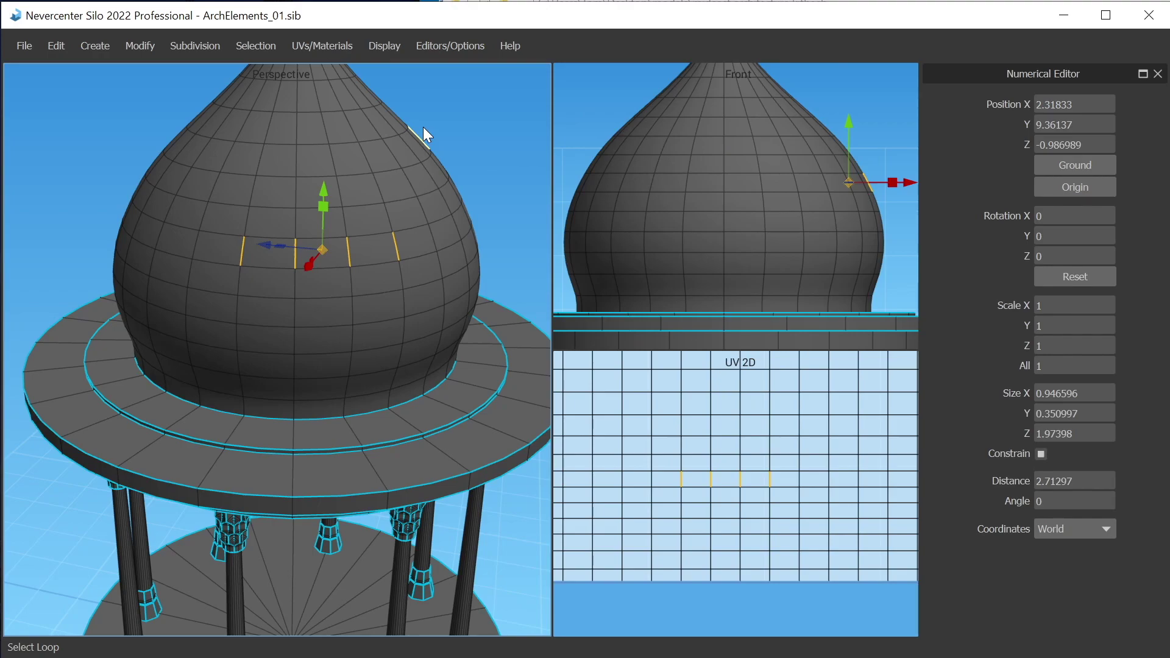
click(472, 116)
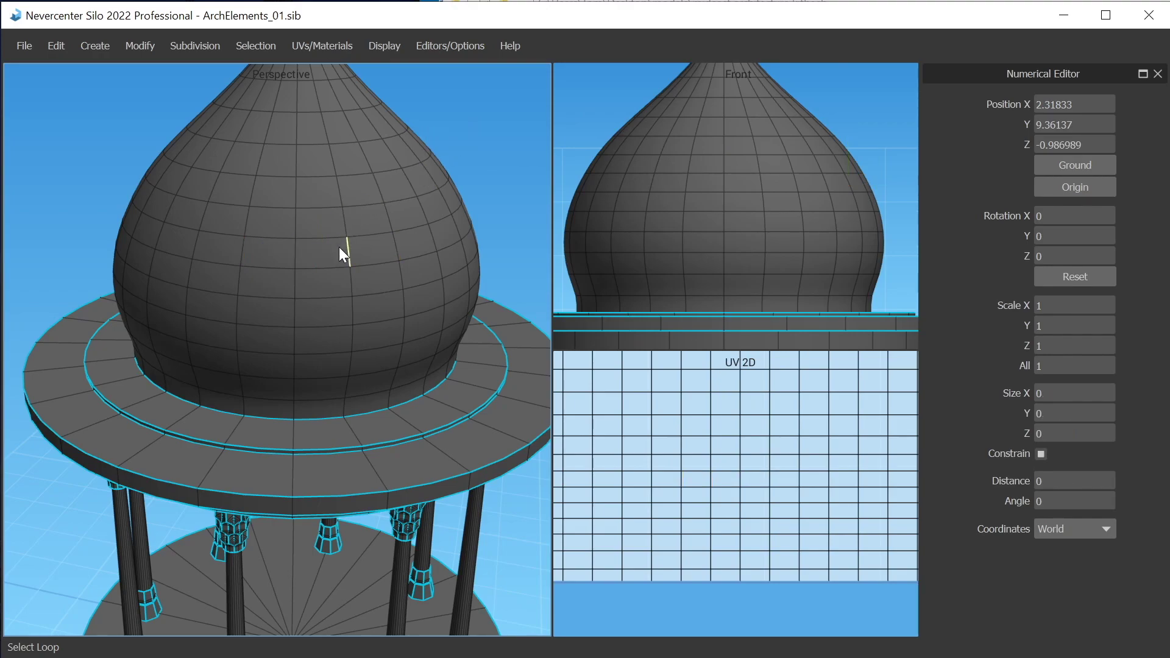
Step: Select a horizontal edge loop near the dome's widest part, then select the whole pavilion in object selection mode
click(324, 319)
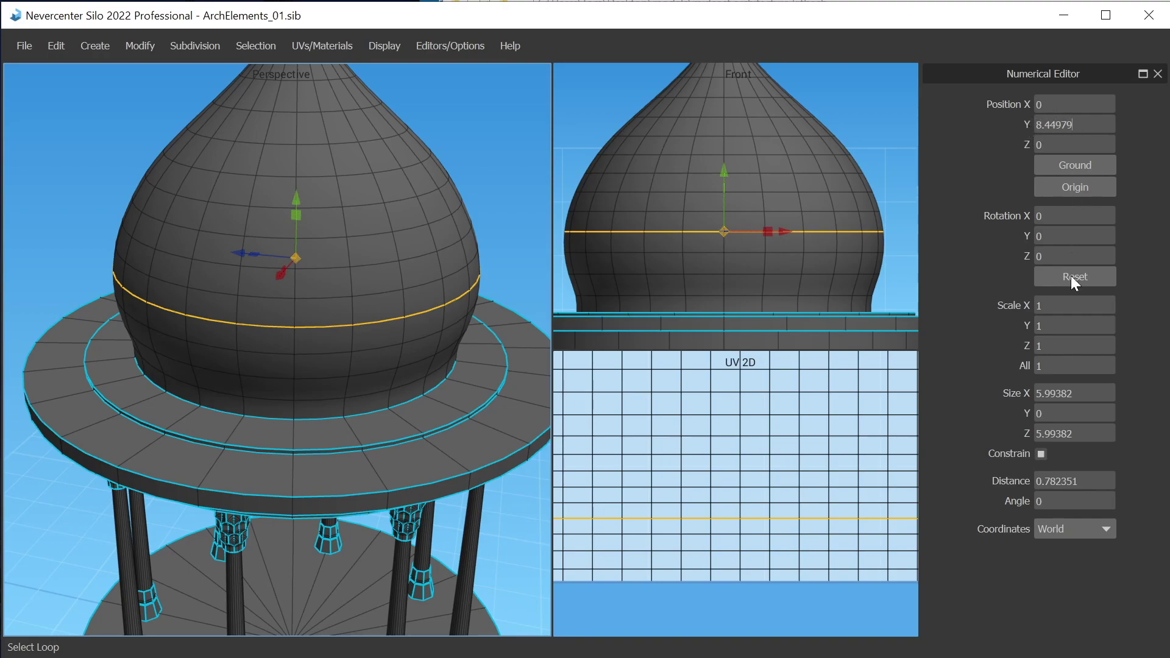
click(489, 192)
key(f)
scroll(376, 293, down, 5)
scroll(313, 350, up, 10)
scroll(281, 407, down, 8)
scroll(282, 404, up, 6)
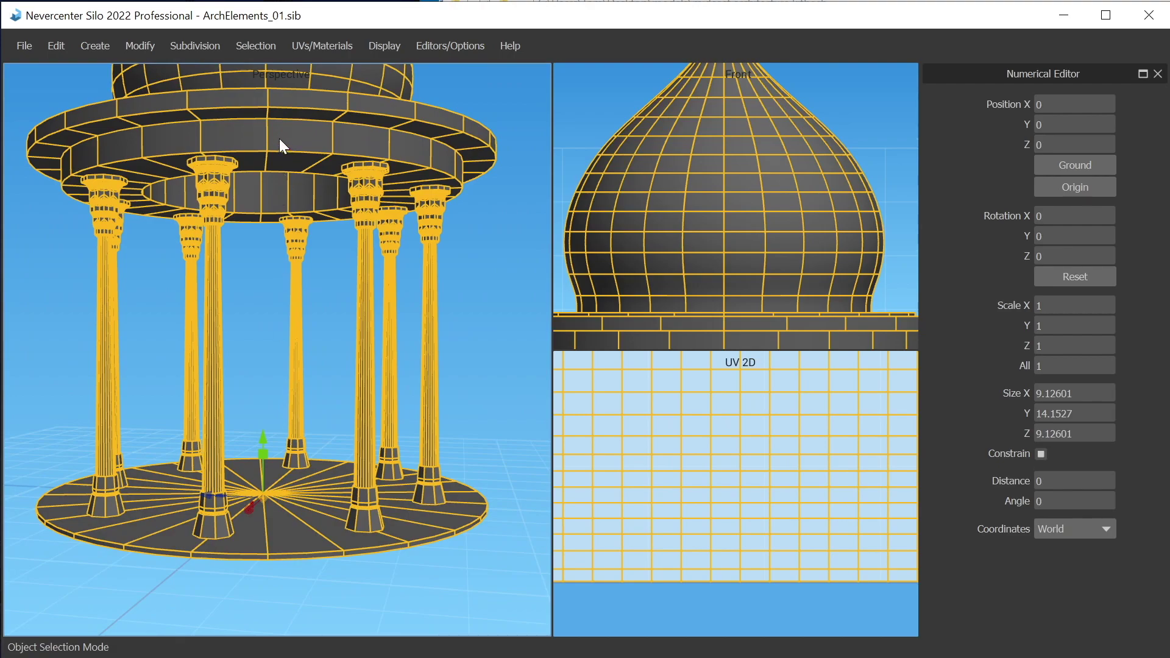
Step: Change the measurement units to English in the general settings and close the settings
click(1041, 455)
click(441, 45)
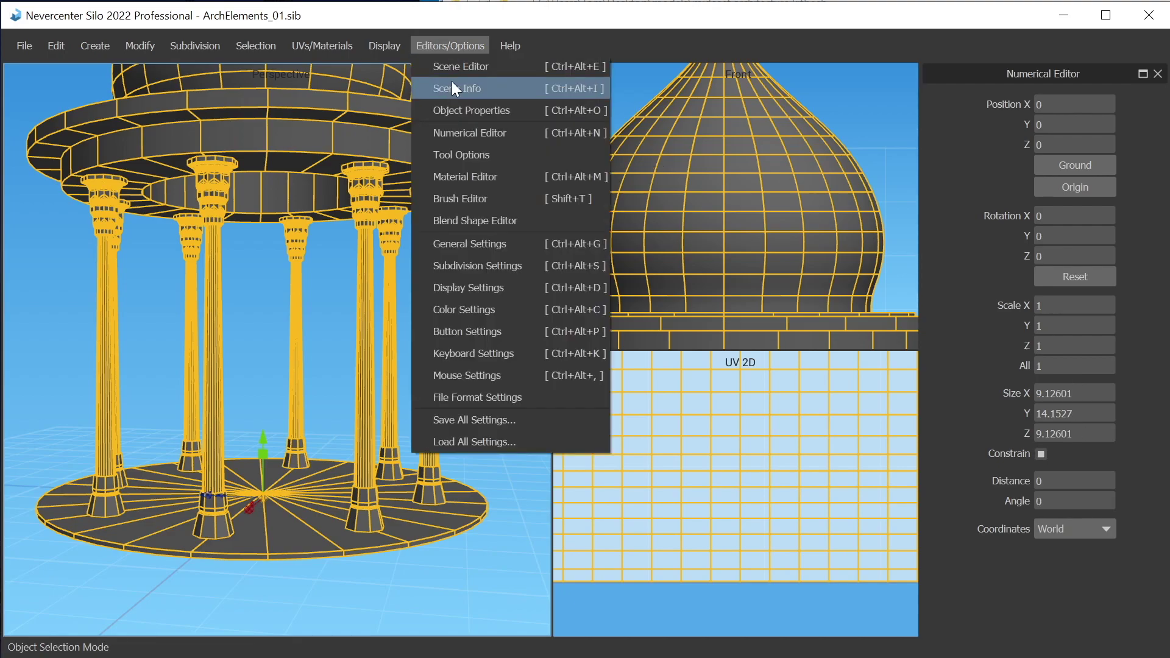
click(470, 238)
click(1099, 565)
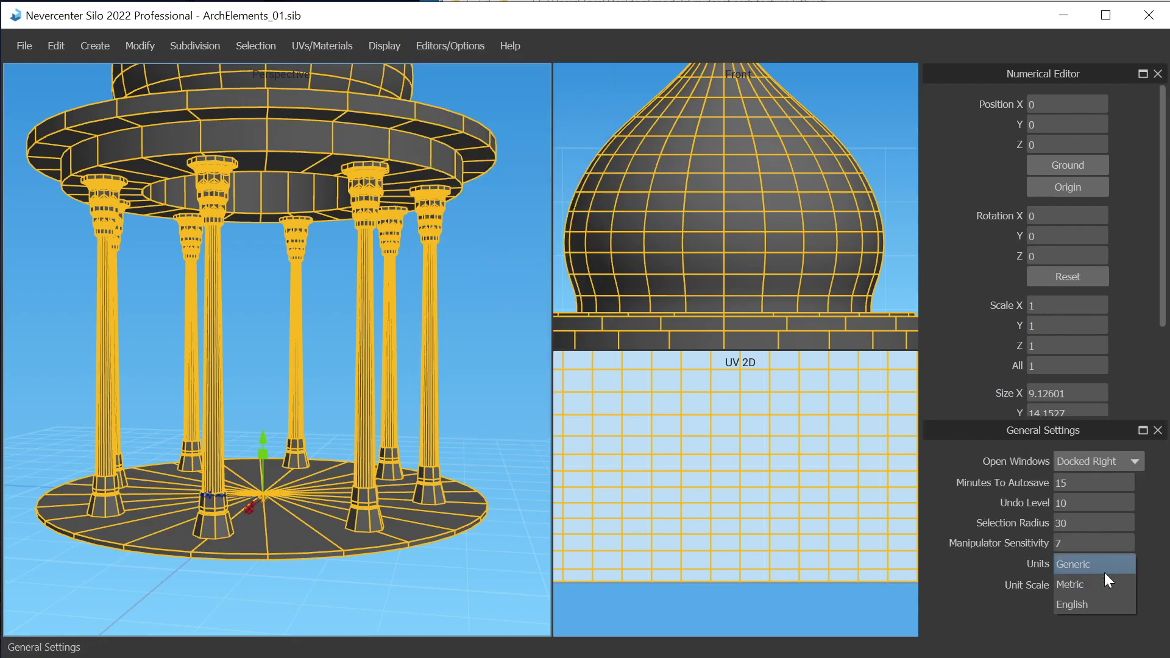
click(1104, 602)
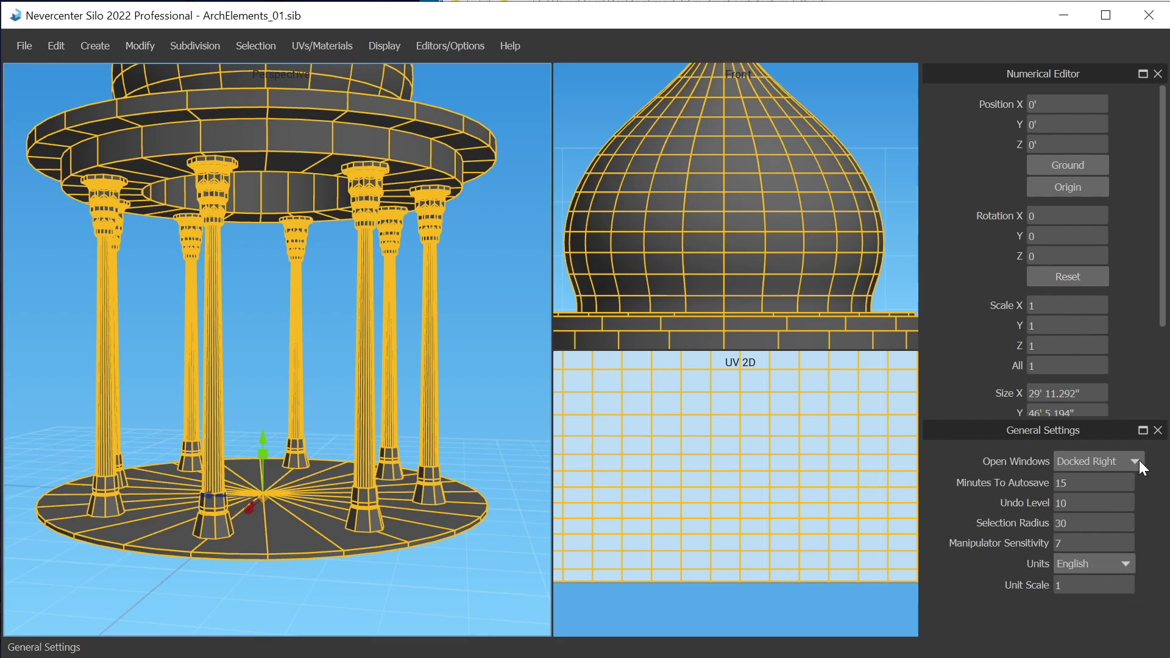
click(1158, 431)
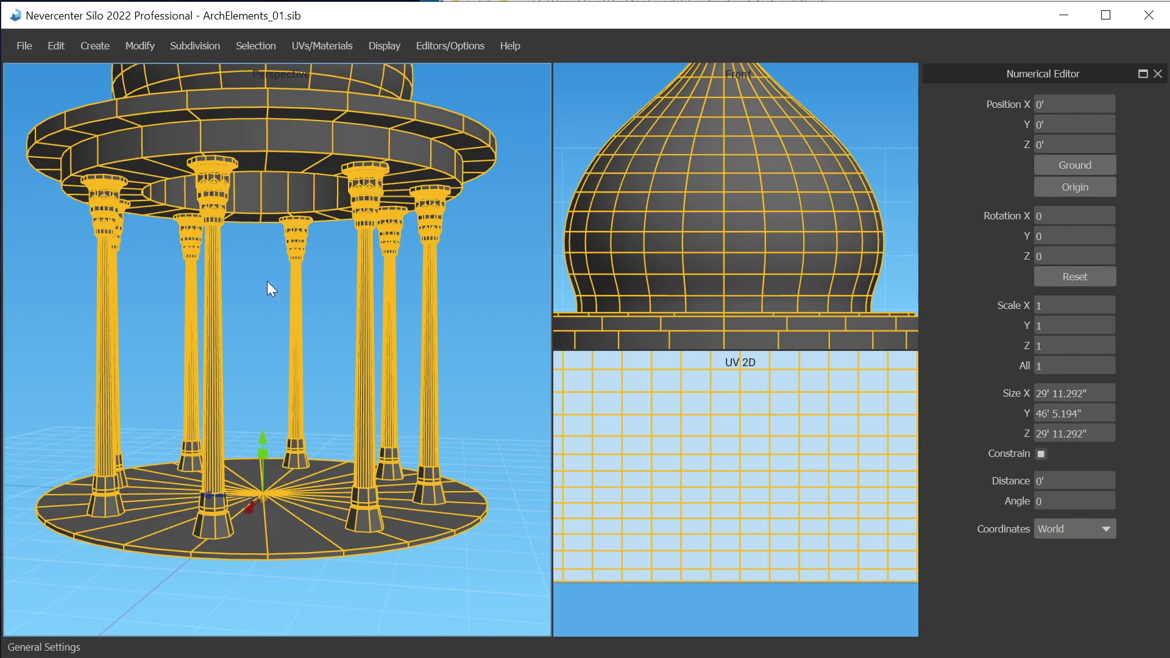
Step: Set the pavilion's Y size to 50', then refine it to 50' 6", keeping the proportions constrained
mouse_move(295, 256)
alt+right_down()
mouse_move(276, 261)
mouse_move(294, 270)
alt+right_up()
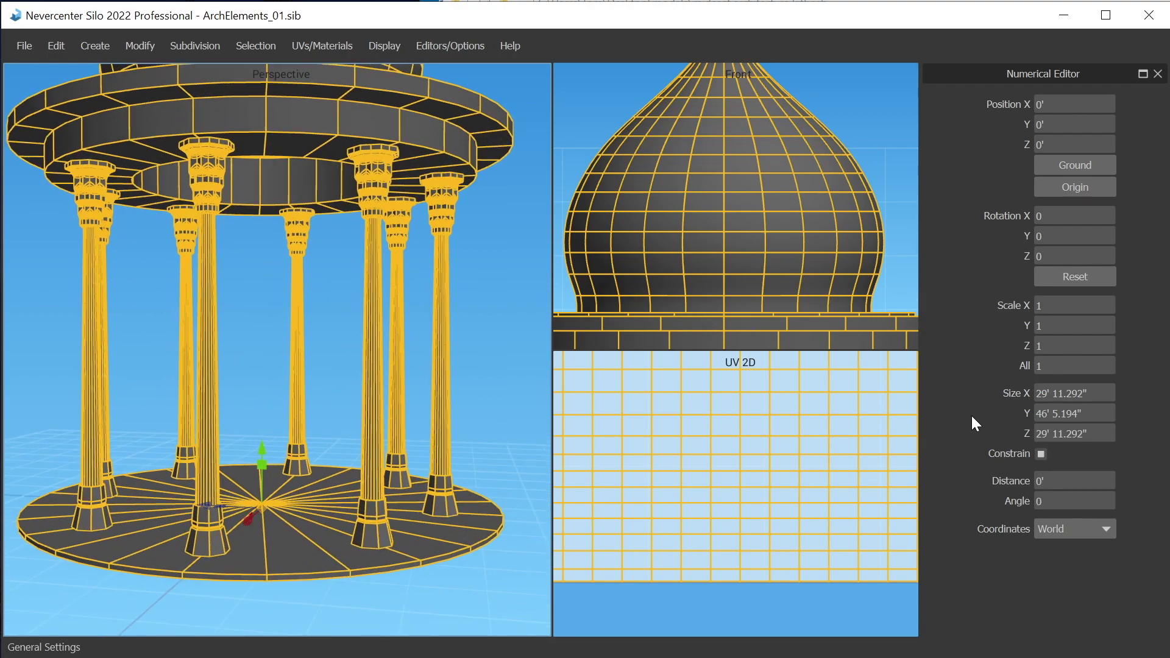
click(1092, 415)
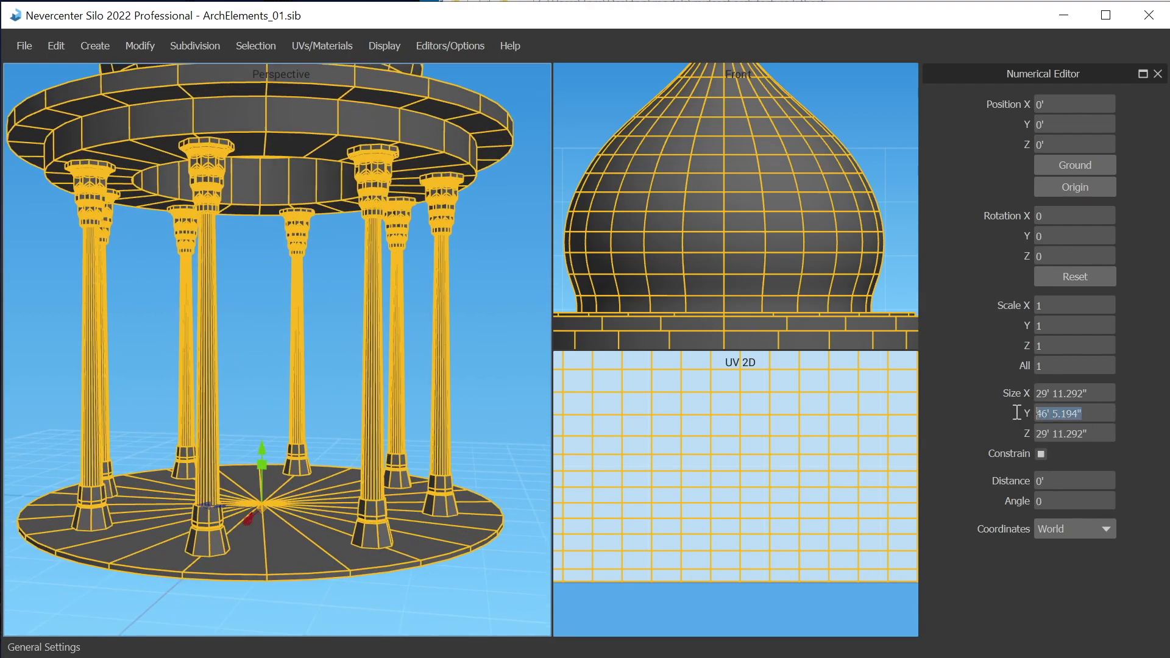
text(50)
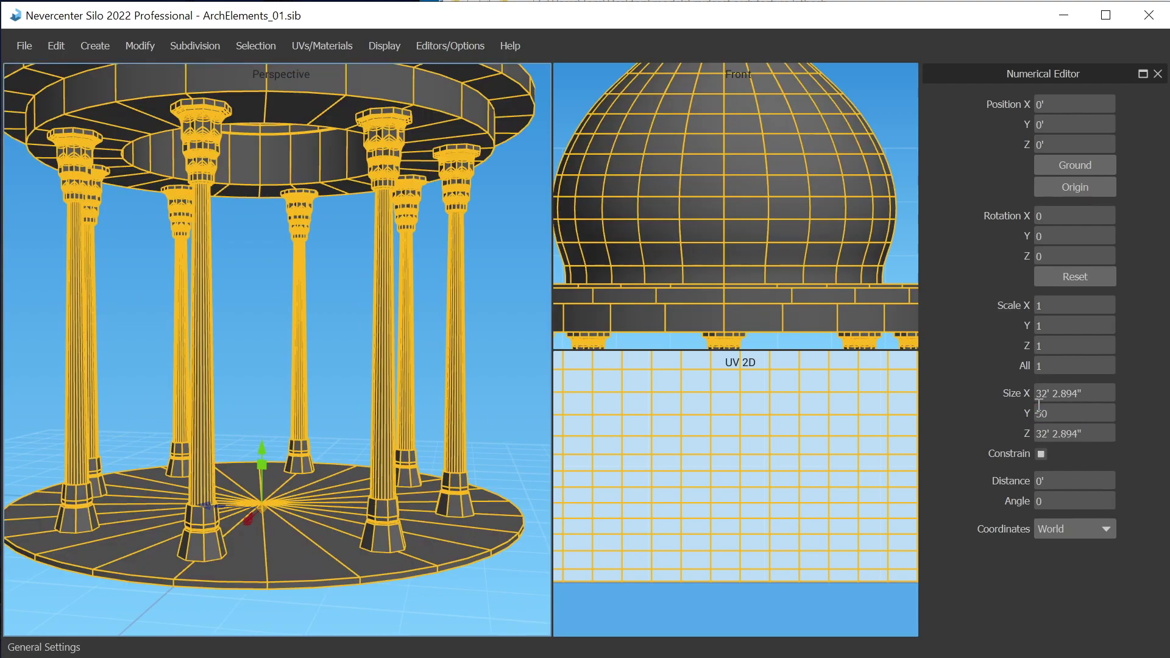
text(')
text( 6.000")
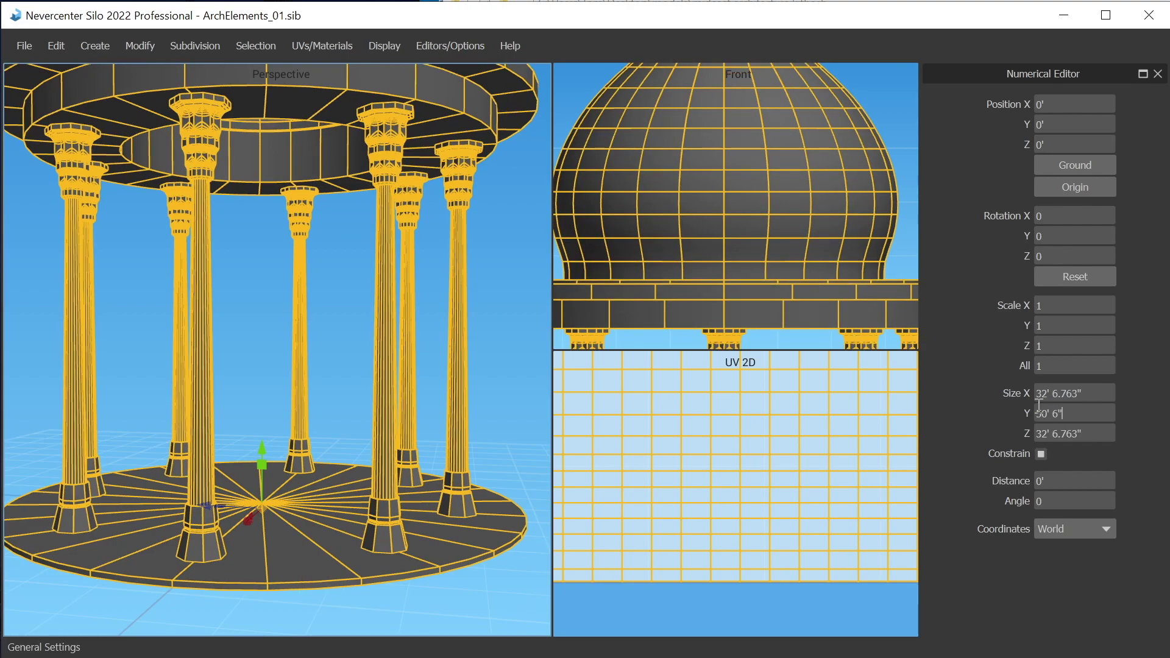
mouse_move(189, 365)
alt+right_down()
mouse_move(167, 360)
mouse_move(203, 364)
mouse_move(166, 363)
alt+right_up()
alt+middle_drag(197, 292, 200, 402)
alt+right_drag(244, 403, 229, 401)
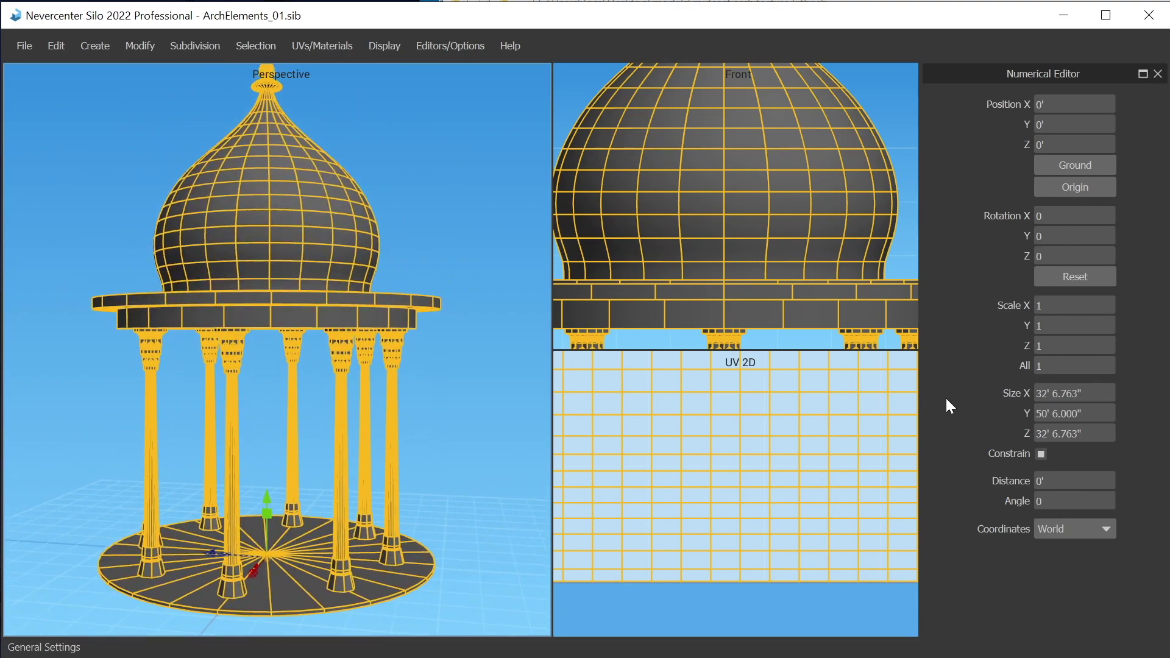
Step: Re-enter 6 for the inches of the pavilion's Y size
mouse_move(1083, 413)
mouse_down()
mouse_move(1044, 412)
mouse_move(1089, 417)
mouse_up()
click(1087, 413)
click(1090, 408)
click(1089, 413)
drag(1089, 414, 1052, 415)
text(6)
key(Return)
scroll(386, 271, up, 2)
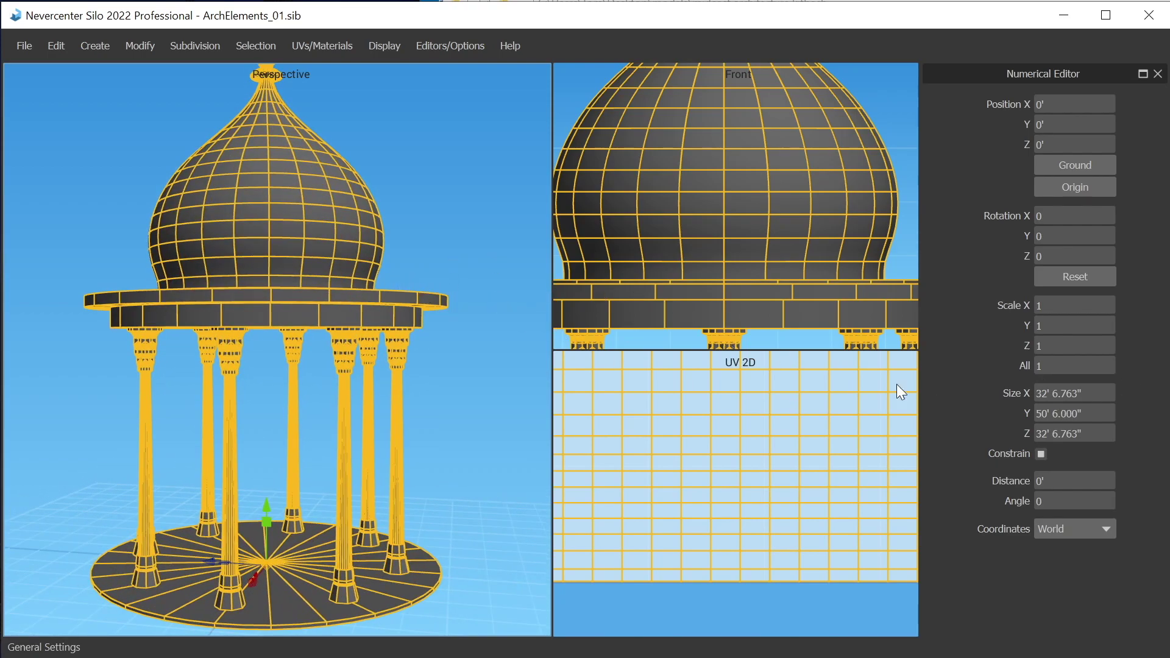
Step: Scale the pavilion down proportionally by adjusting its Y size in increments to 47' 4.205"
click(1086, 390)
click(1089, 413)
scroll(1087, 412, up, 6)
scroll(1085, 412, down, 6)
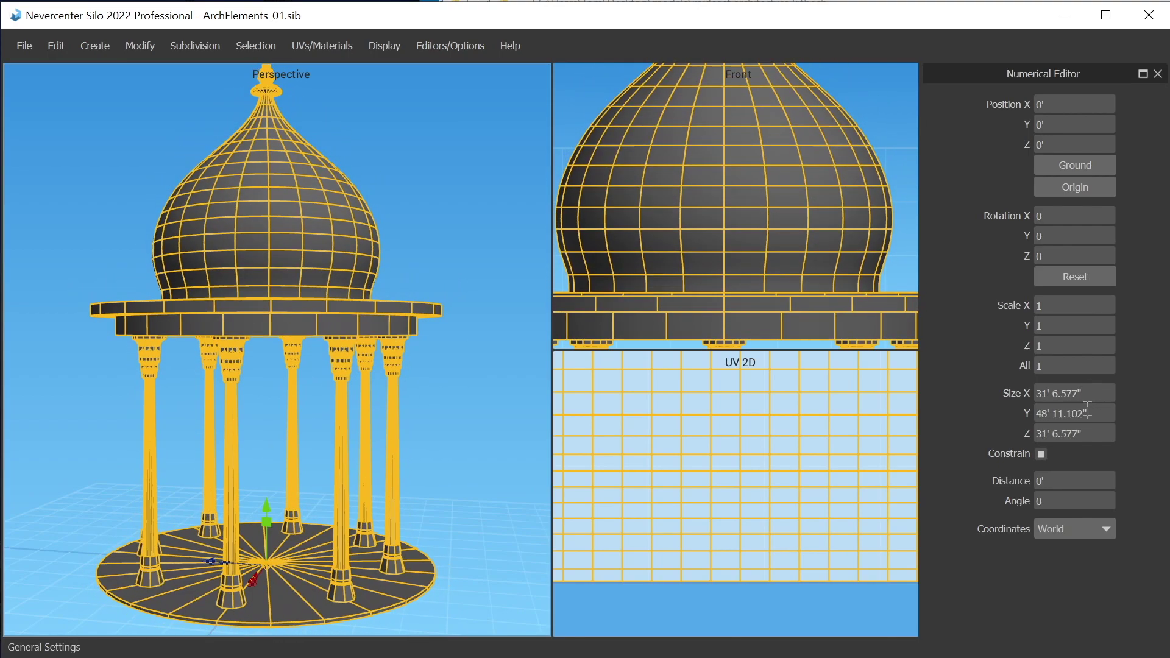
scroll(1085, 413, up, 2)
scroll(1081, 412, up, 6)
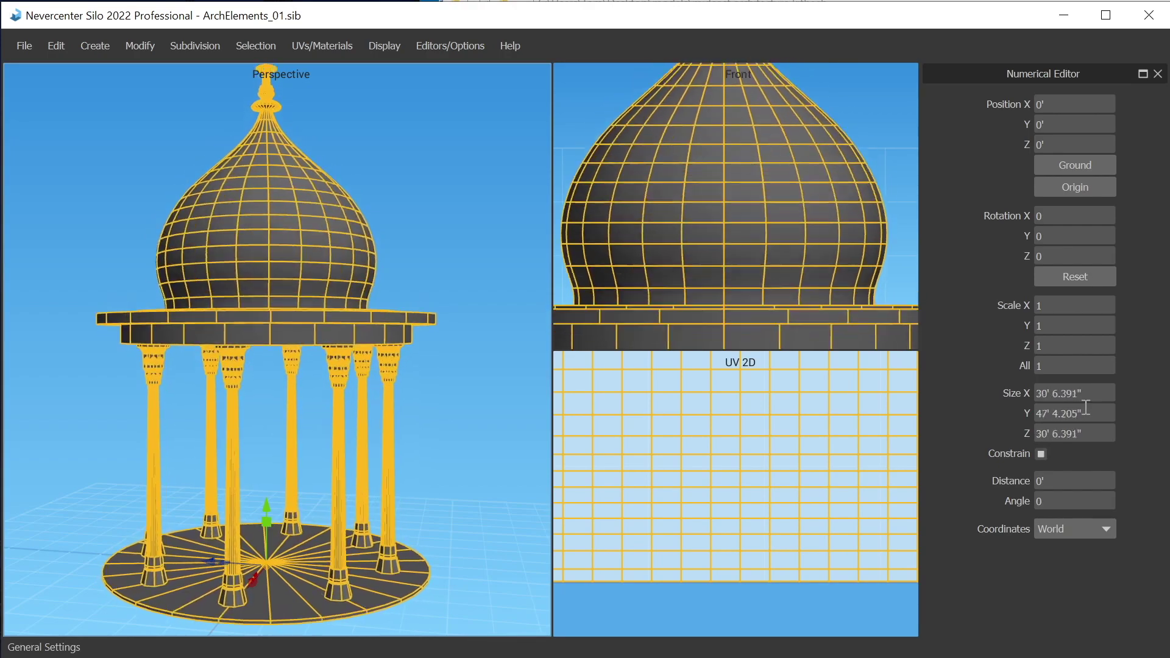
Step: Resize the pavilion proportionally by adjusting its size values in increments to a Y size of 46' 5.316"
scroll(1086, 408, down, 2)
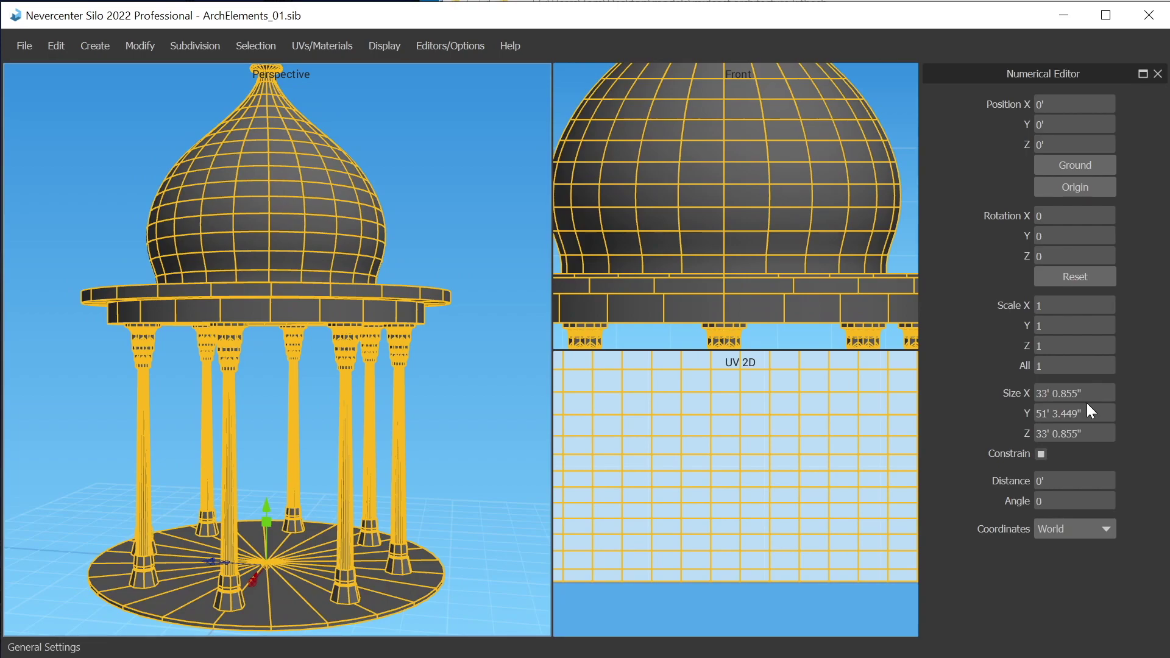
scroll(1088, 408, down, 3)
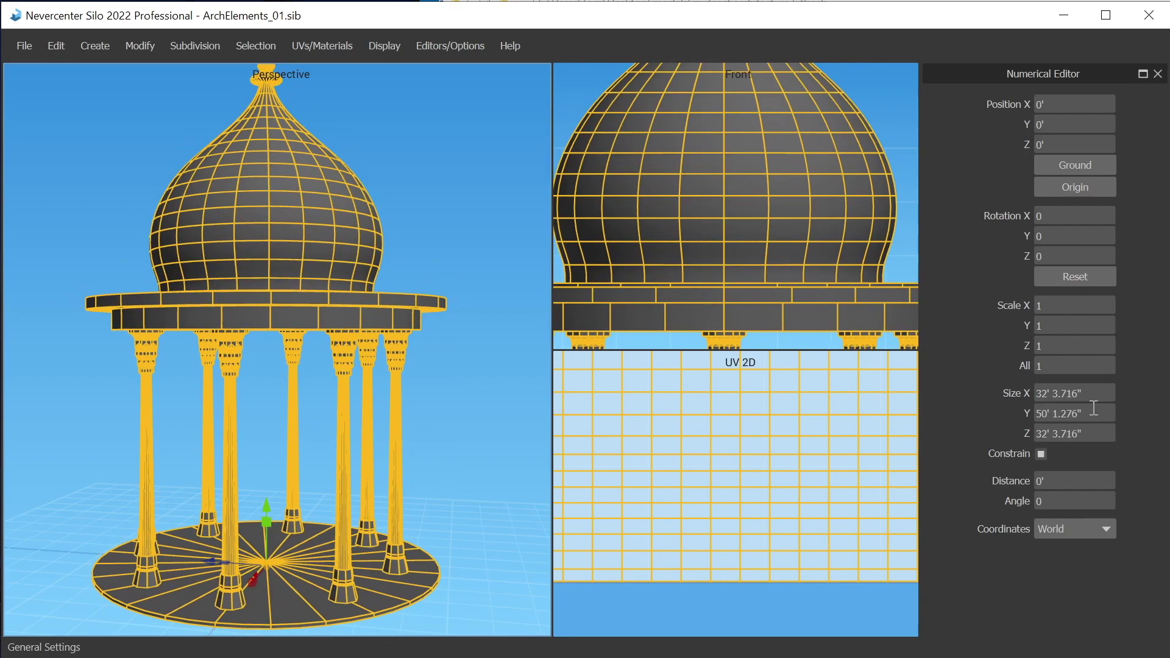
scroll(1088, 394, down, 3)
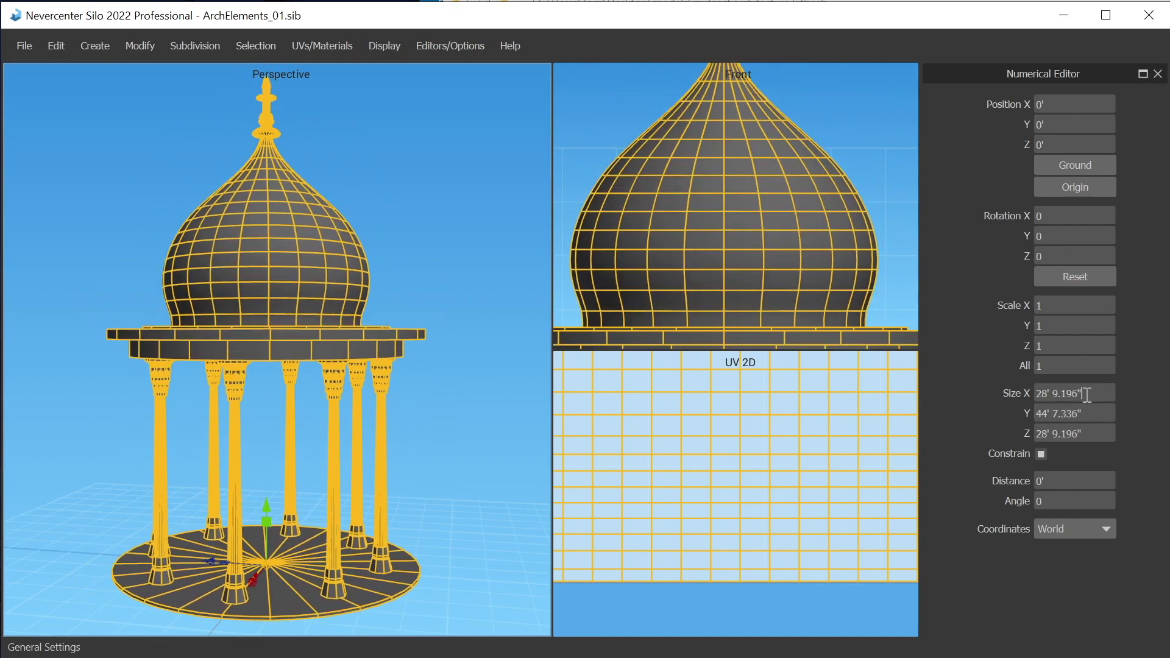
scroll(1088, 395, down, 2)
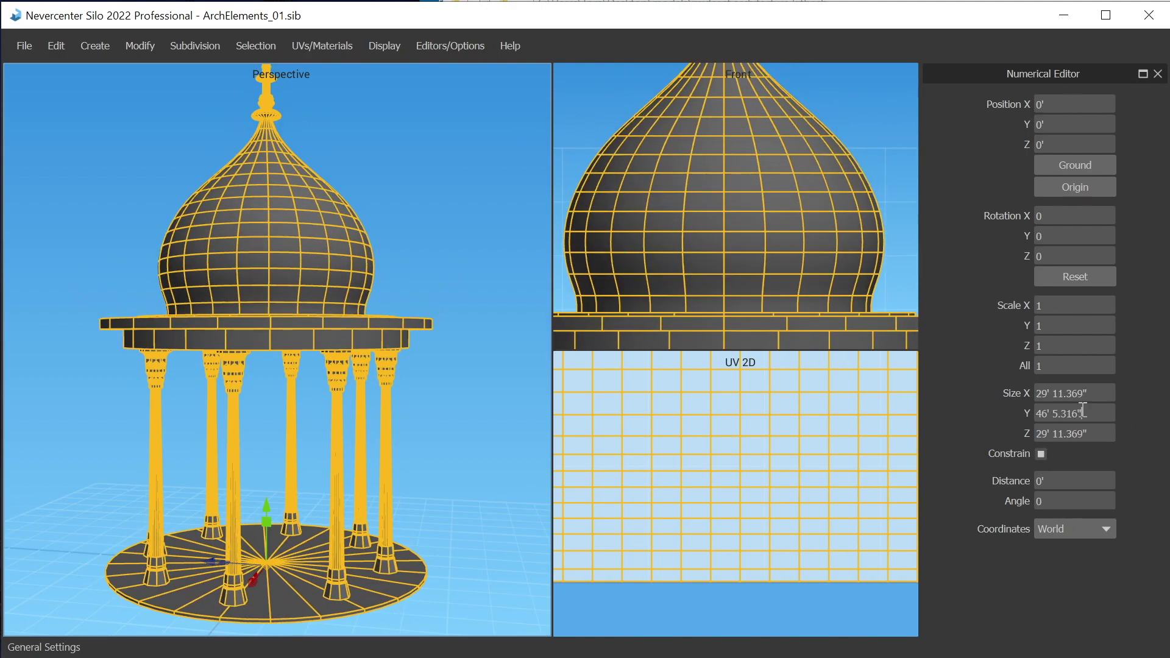
Step: Set the pavilion's Y size to exactly 50' with proportions constrained and deselect the model
click(1047, 413)
text(50)
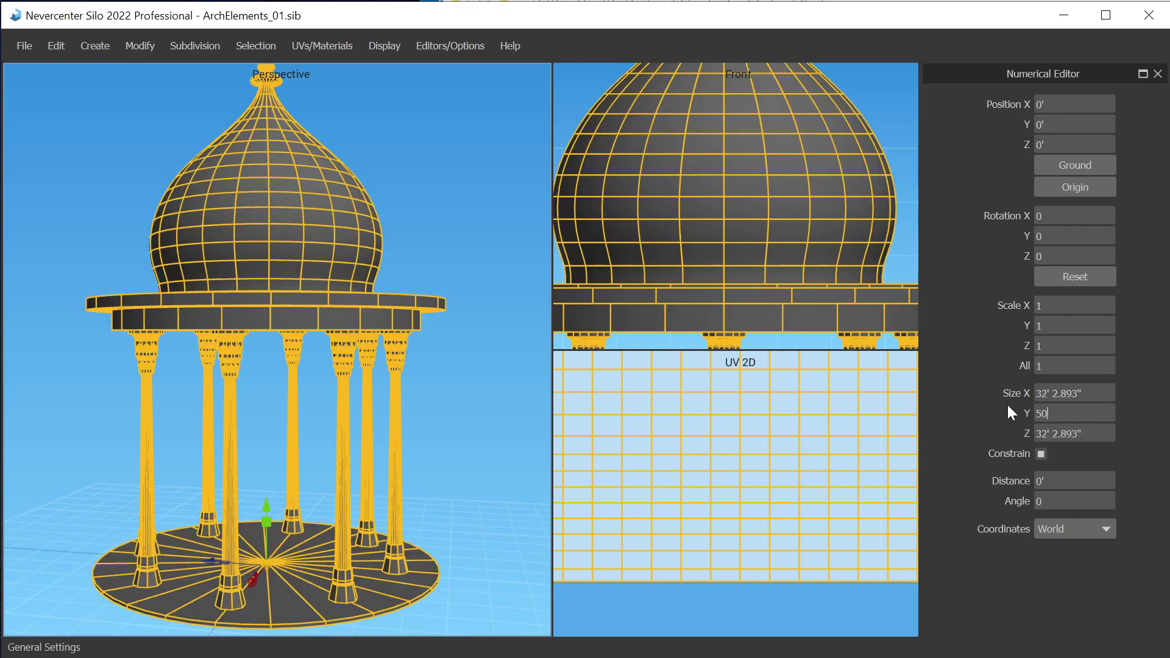
alt+right_drag(345, 446, 334, 409)
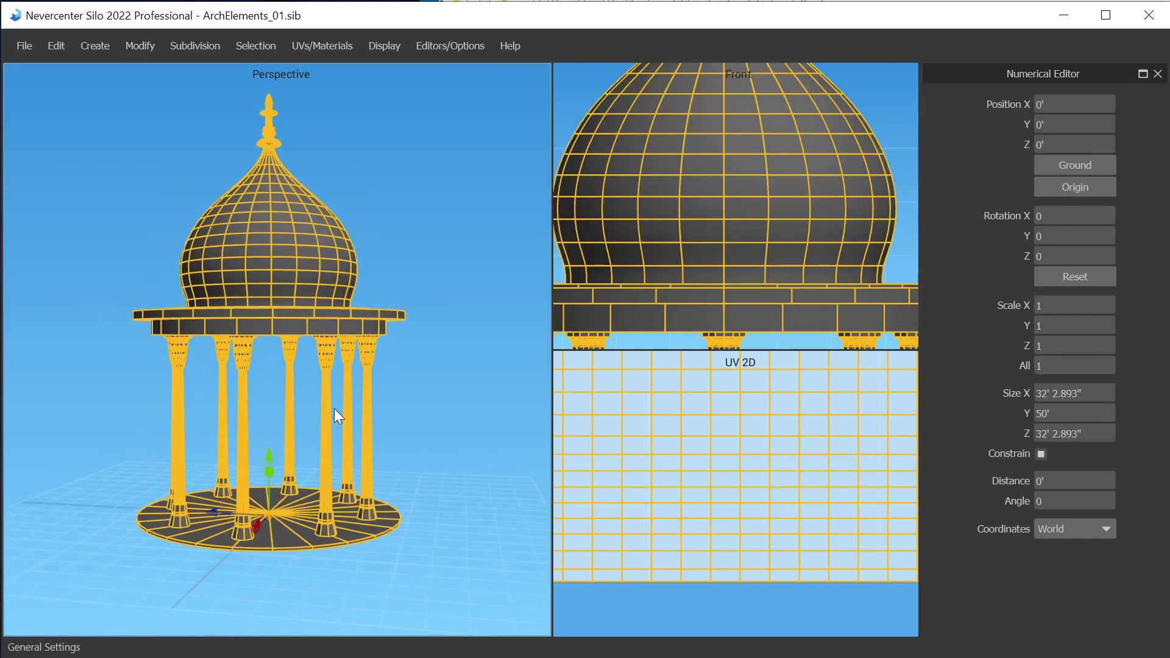
click(385, 242)
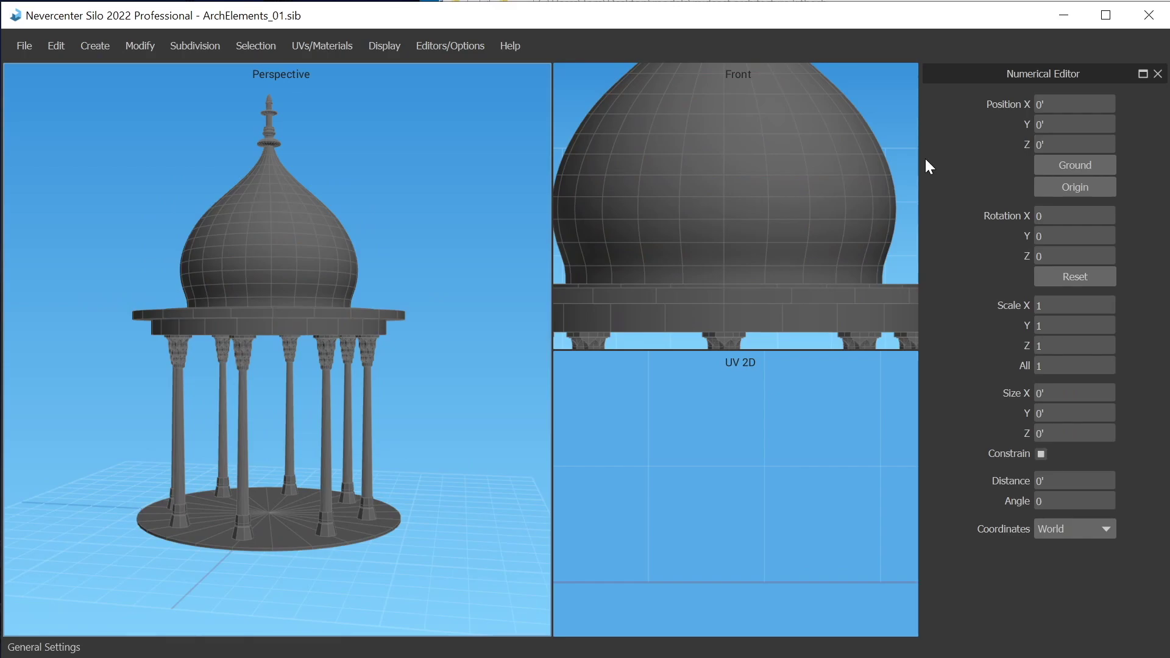
Step: Close the Numerical Editor and switch the perspective view to the single-view layout
click(1157, 74)
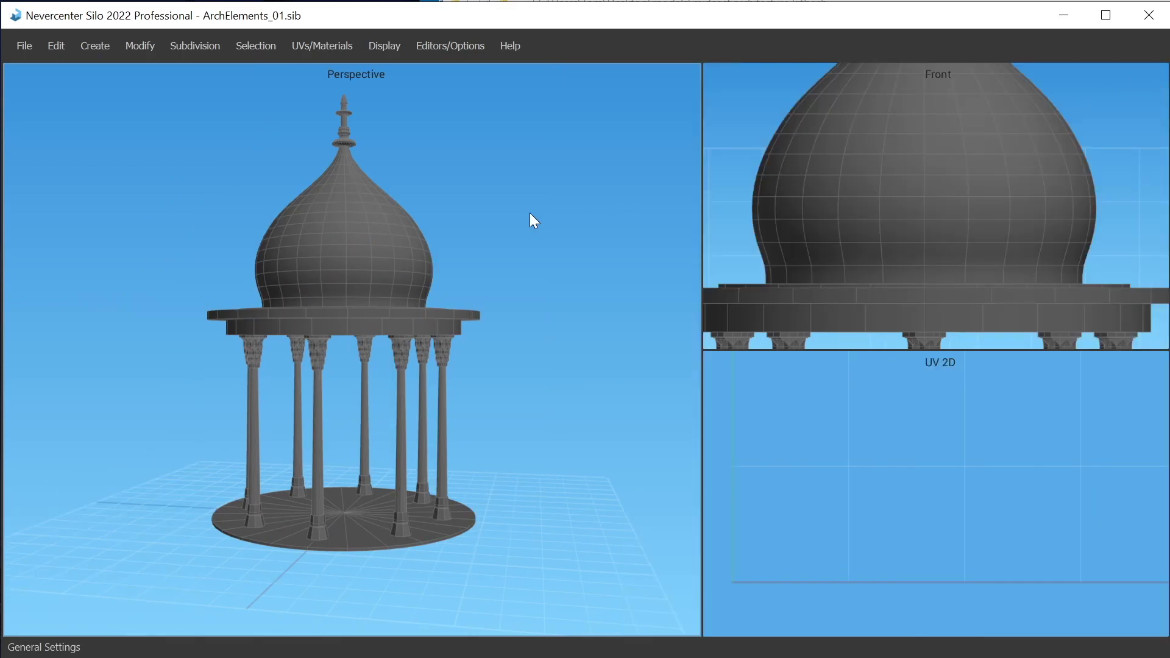
key(space)
alt+right_drag(586, 313, 638, 298)
alt+middle_drag(638, 298, 598, 339)
alt+right_drag(599, 339, 580, 336)
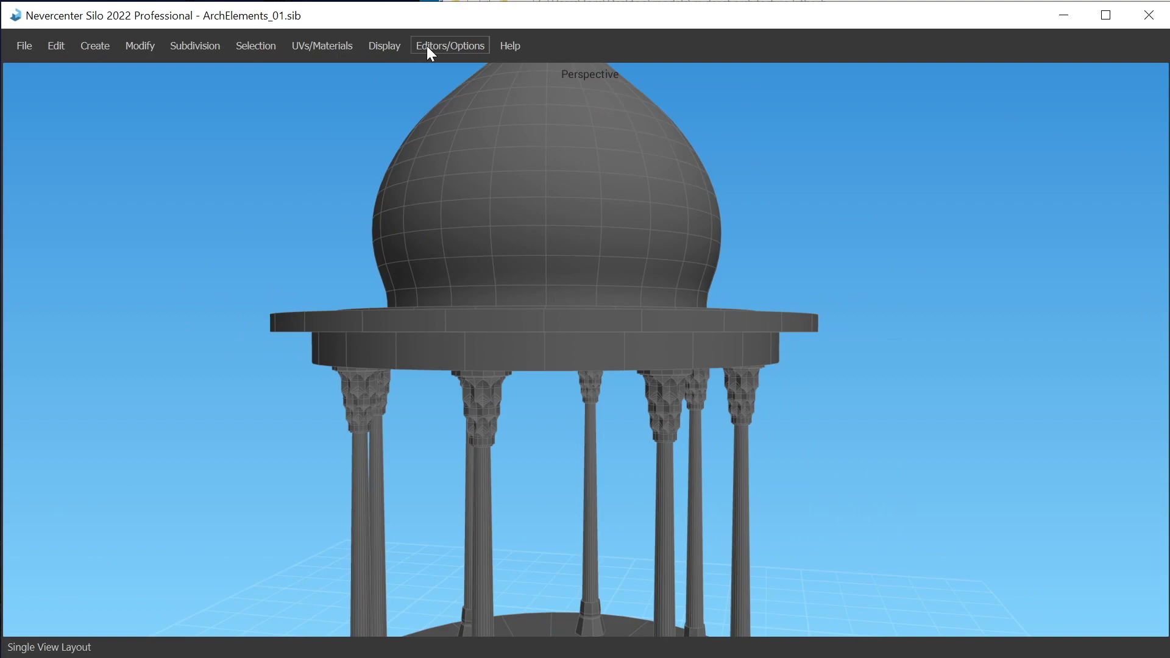
Step: Open the options for the Bevel tool
click(127, 48)
click(127, 49)
click(195, 53)
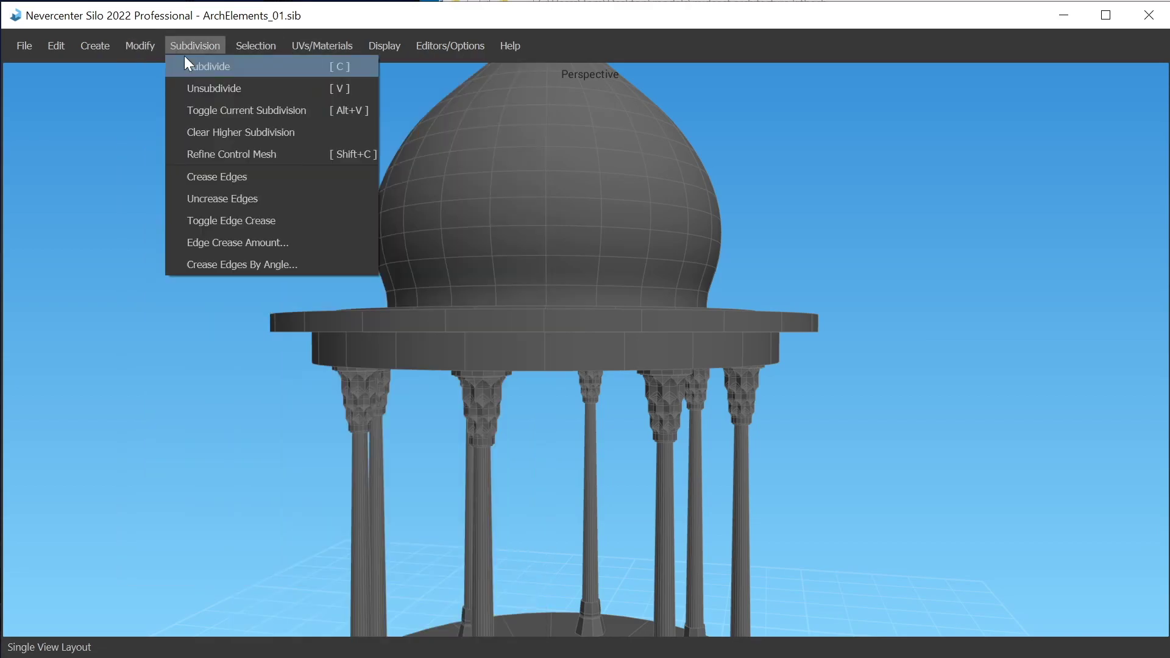
click(195, 54)
click(101, 46)
mouse_move(140, 47)
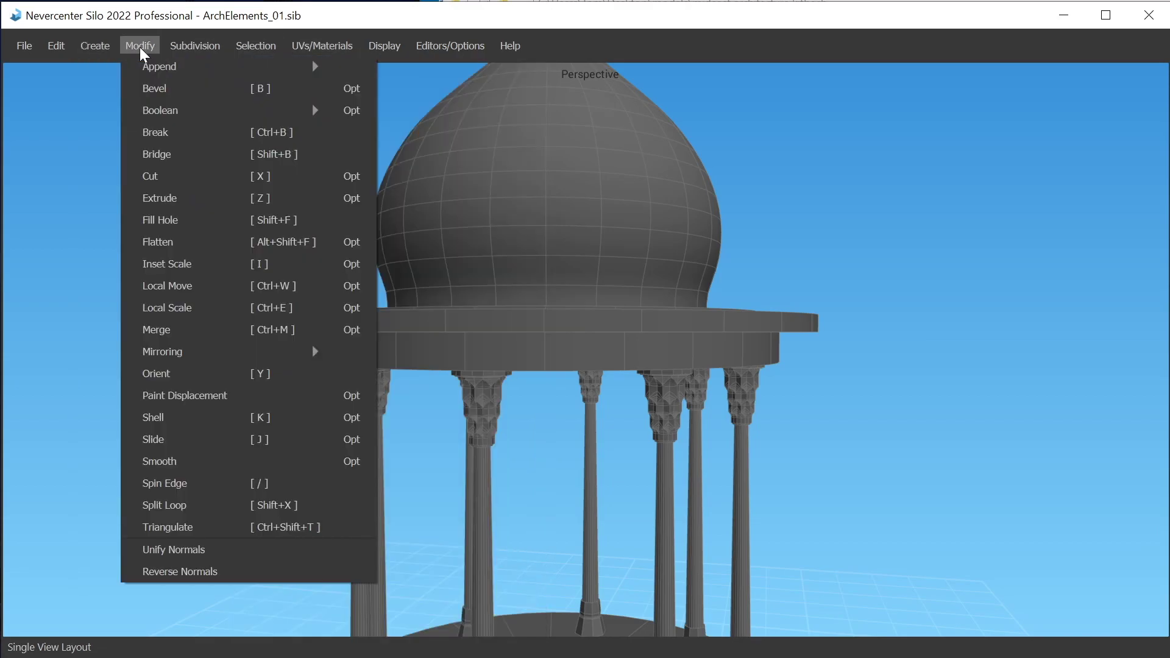
click(352, 88)
Step: Select the upper edge loop of the lower ring, just beneath the dome's overhanging rim, and bevel it
alt+right_drag(387, 353, 432, 355)
alt+drag(431, 356, 437, 236)
key(2)
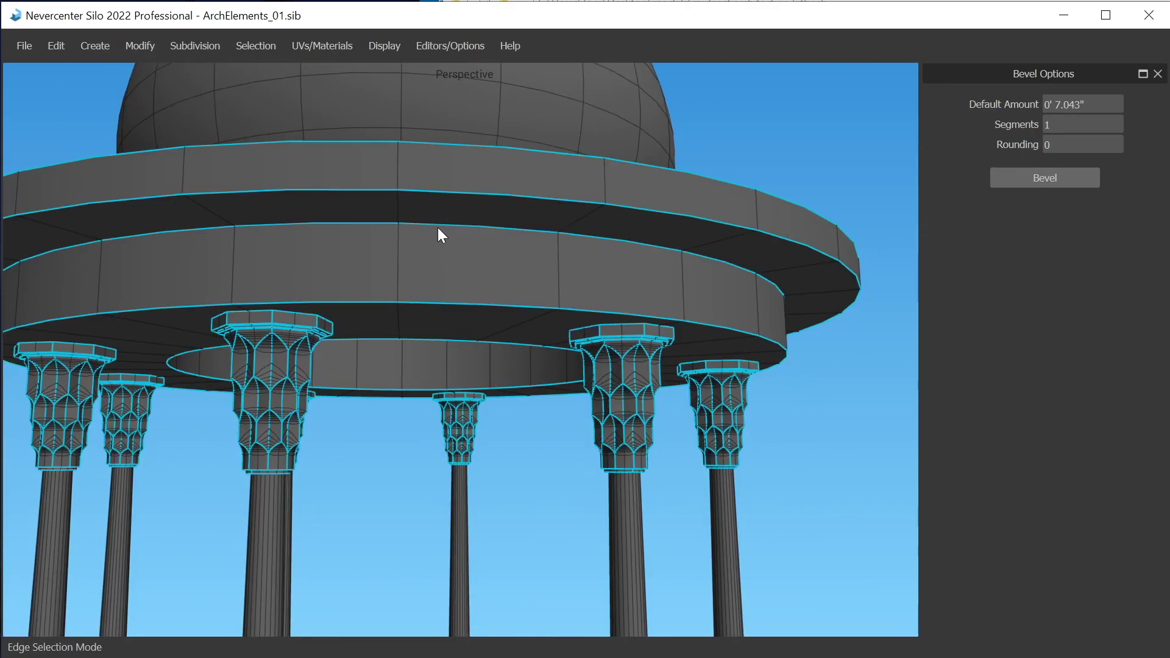
click(436, 227)
double_click(407, 222)
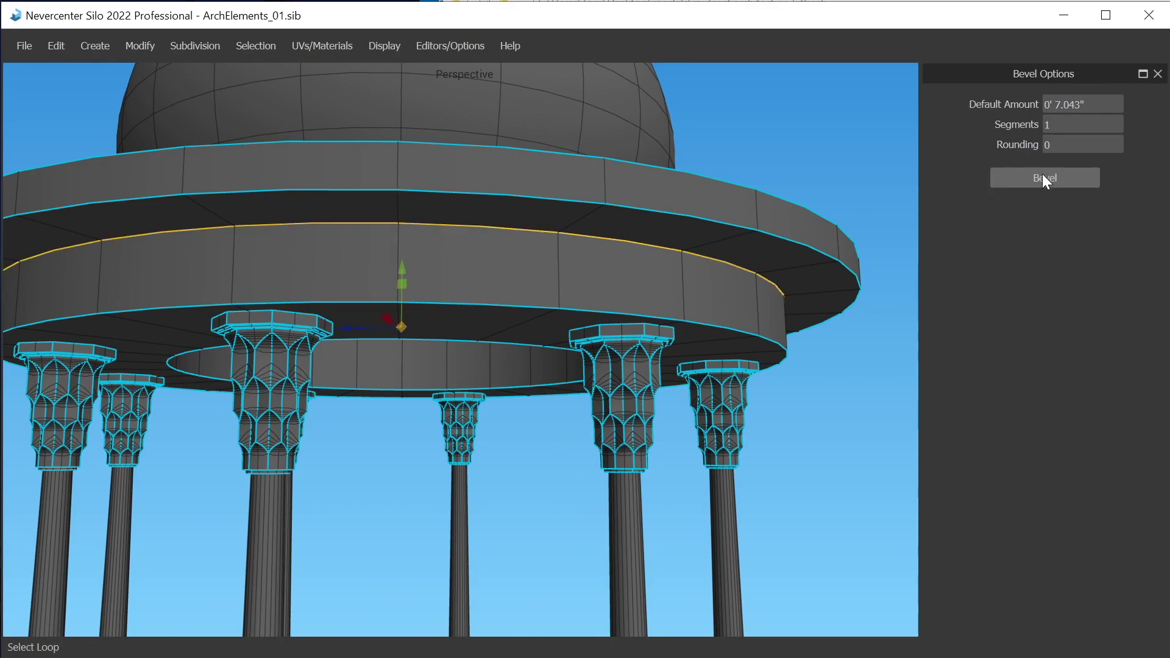
key(b)
mouse_move(402, 324)
mouse_down()
mouse_move(382, 323)
mouse_move(396, 319)
mouse_up()
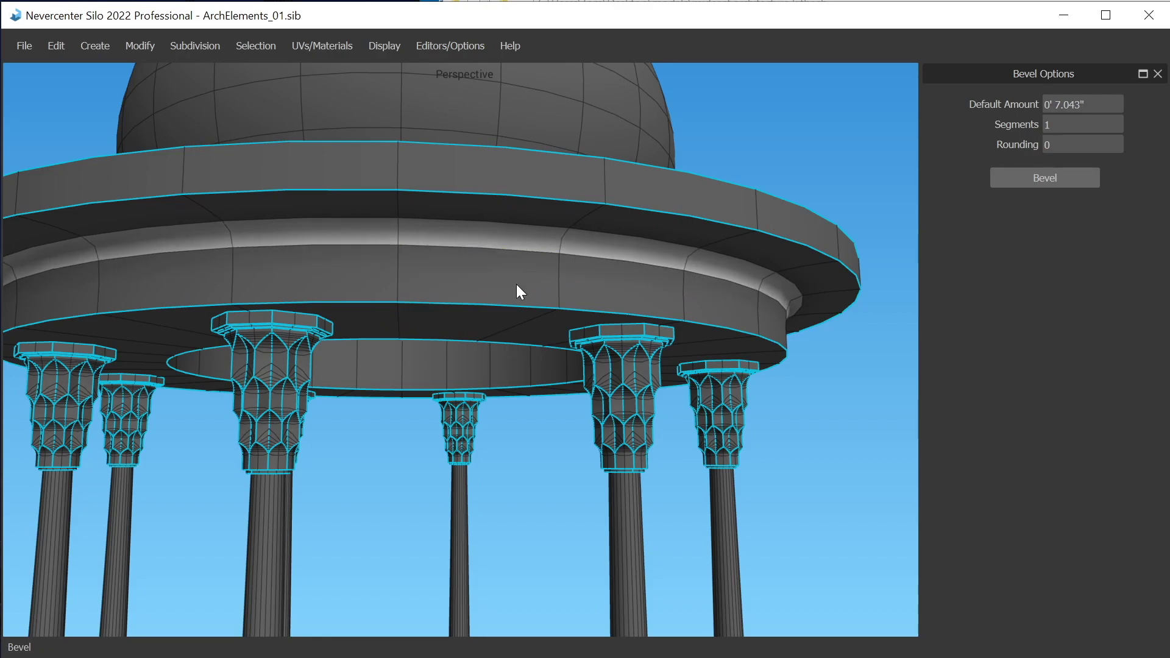
Step: Switch to face selection and select the whole face loop of the beveled moulding under the rim
scroll(487, 283, down, 5)
scroll(466, 287, up, 5)
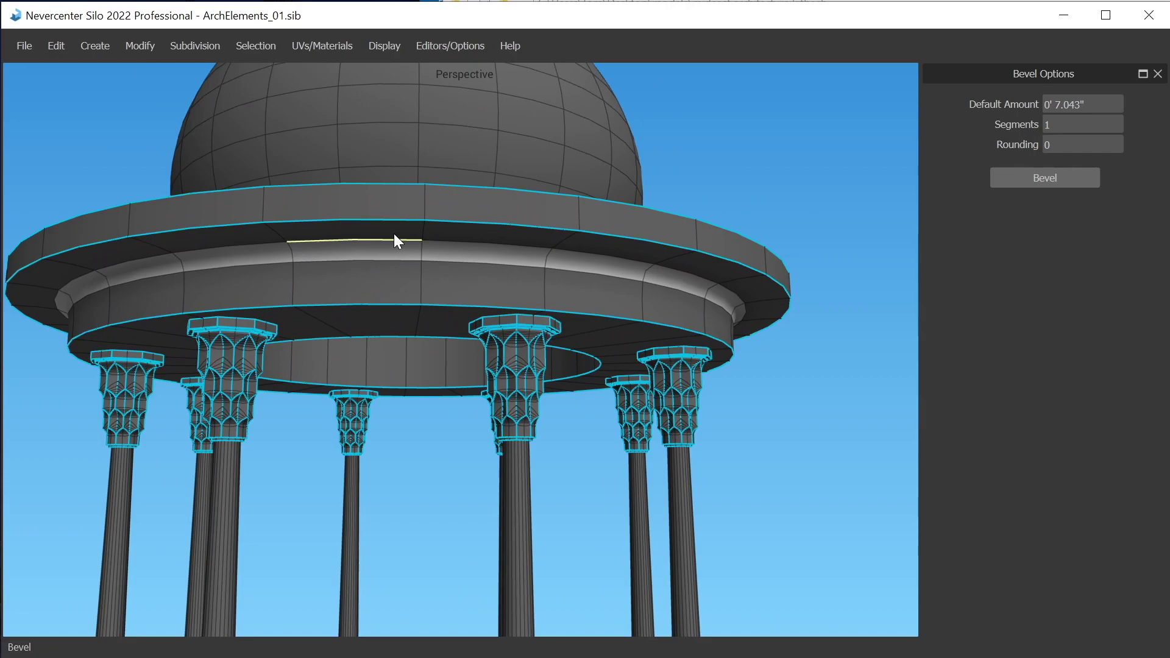
key(d)
click(408, 253)
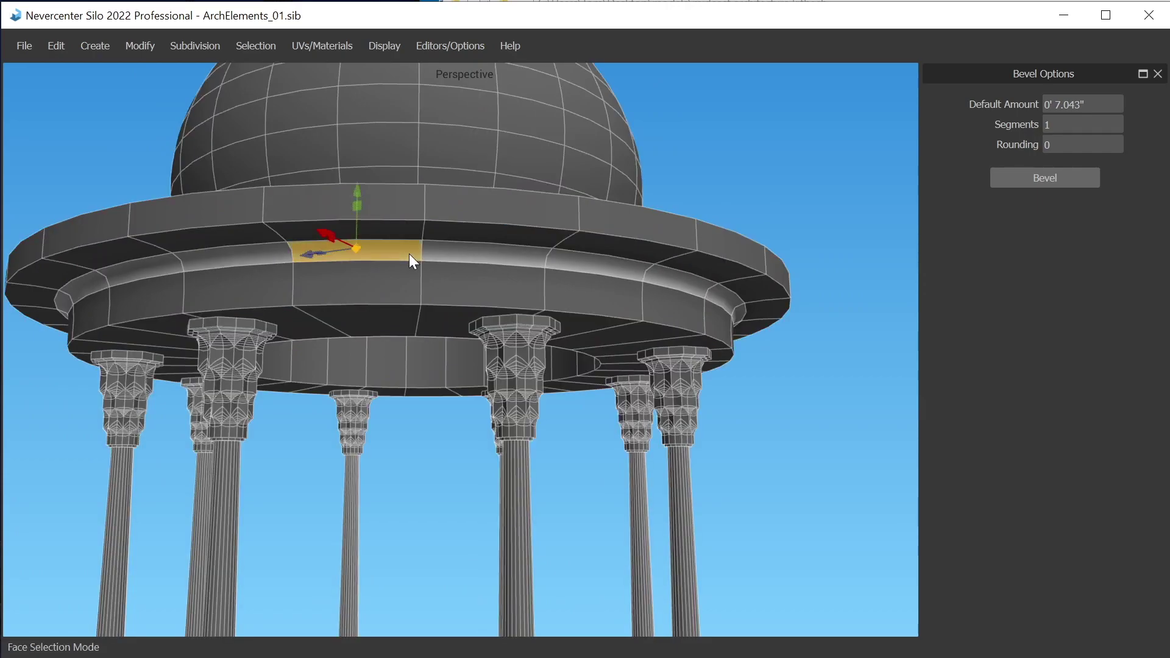
double_click(514, 255)
Step: Open the Local Move options and the Soft Selection options alongside the Bevel options
click(146, 44)
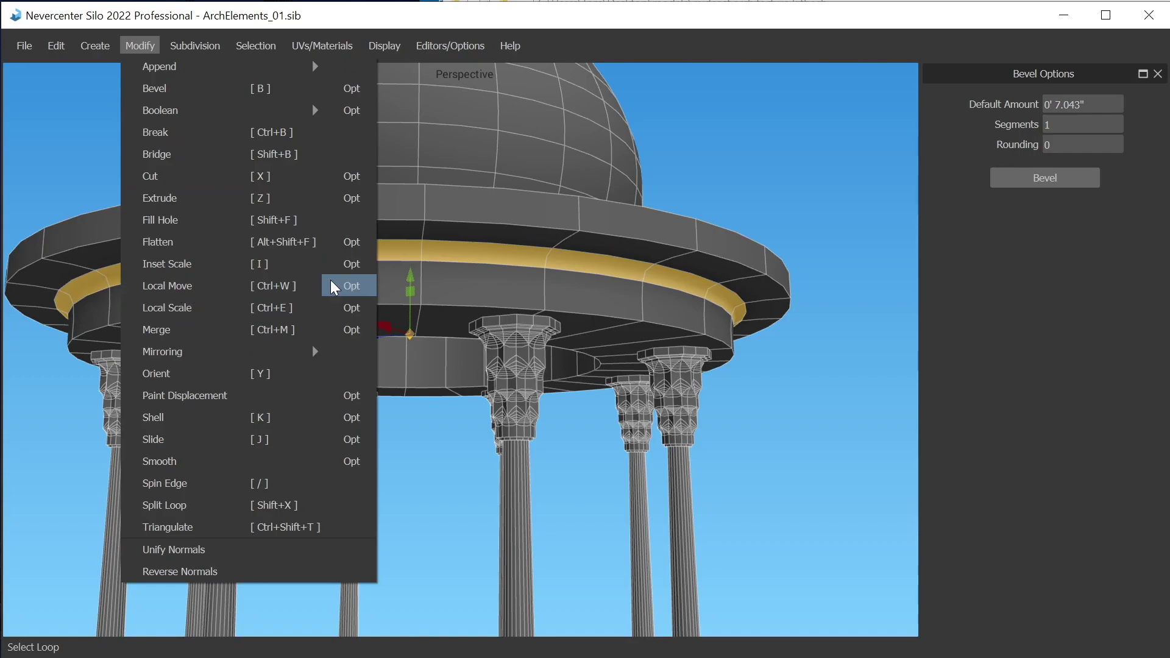
click(350, 285)
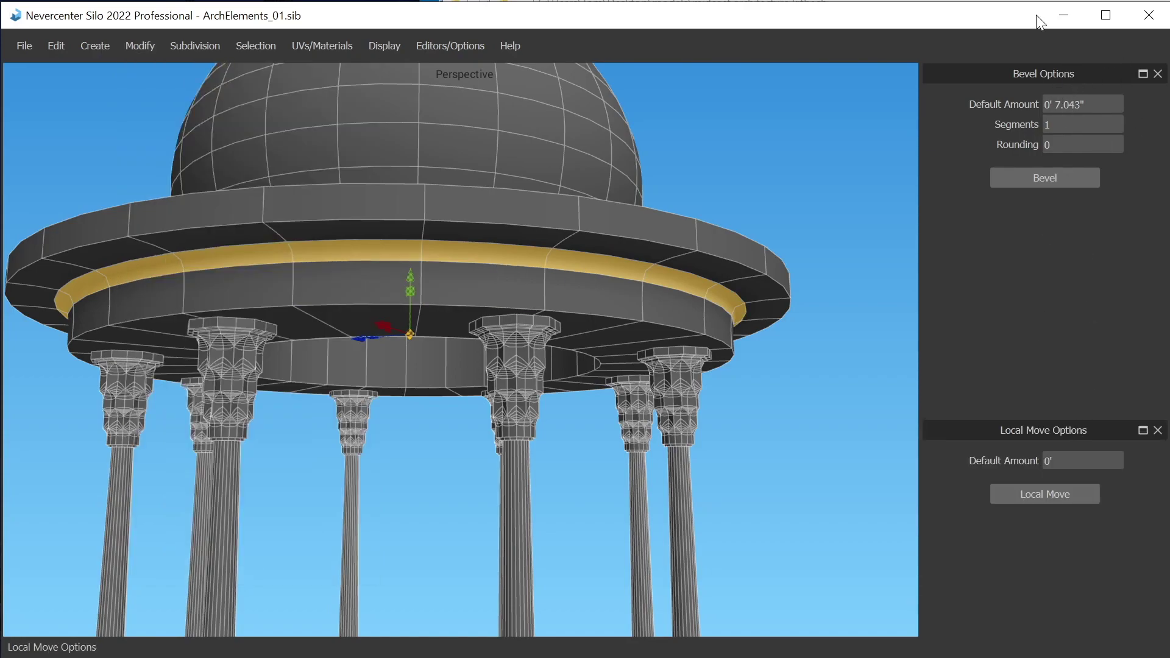
click(257, 45)
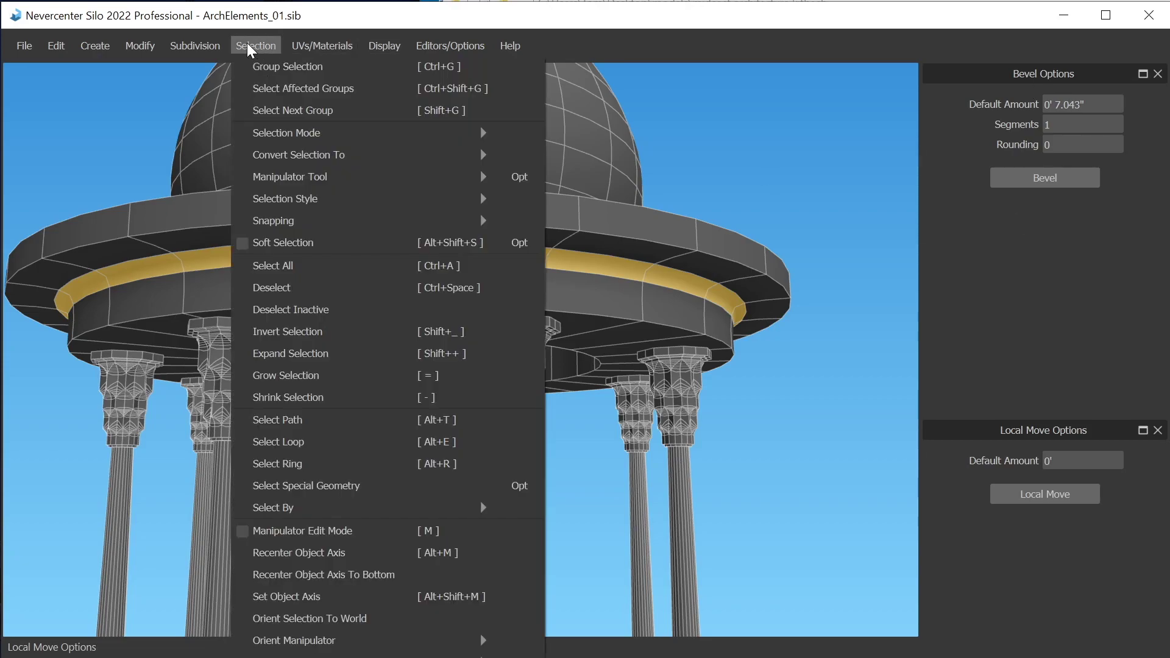
mouse_move(297, 184)
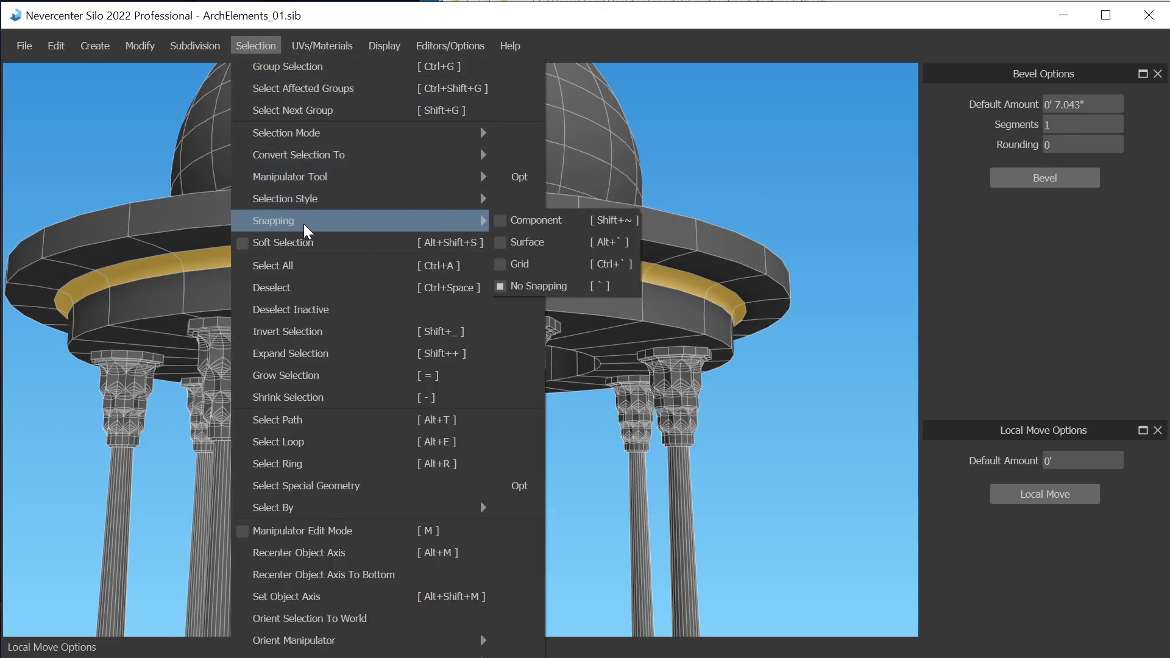
click(518, 243)
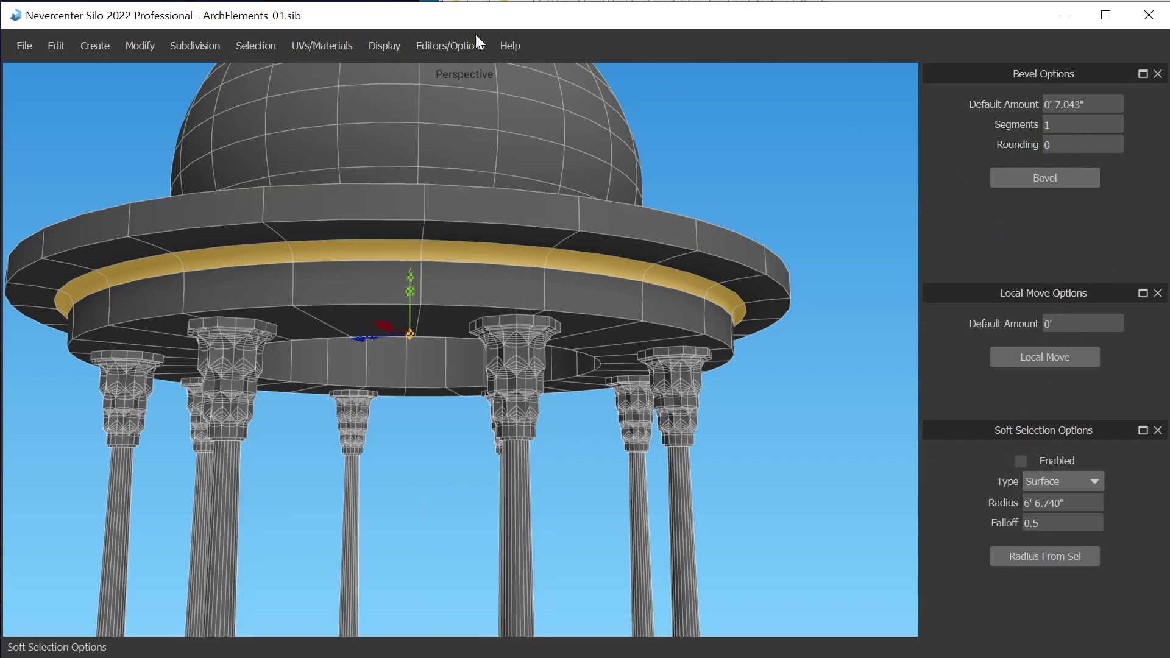
Step: Try a Local Move on the moulding's face loop, and undo it together with the bevel
click(133, 46)
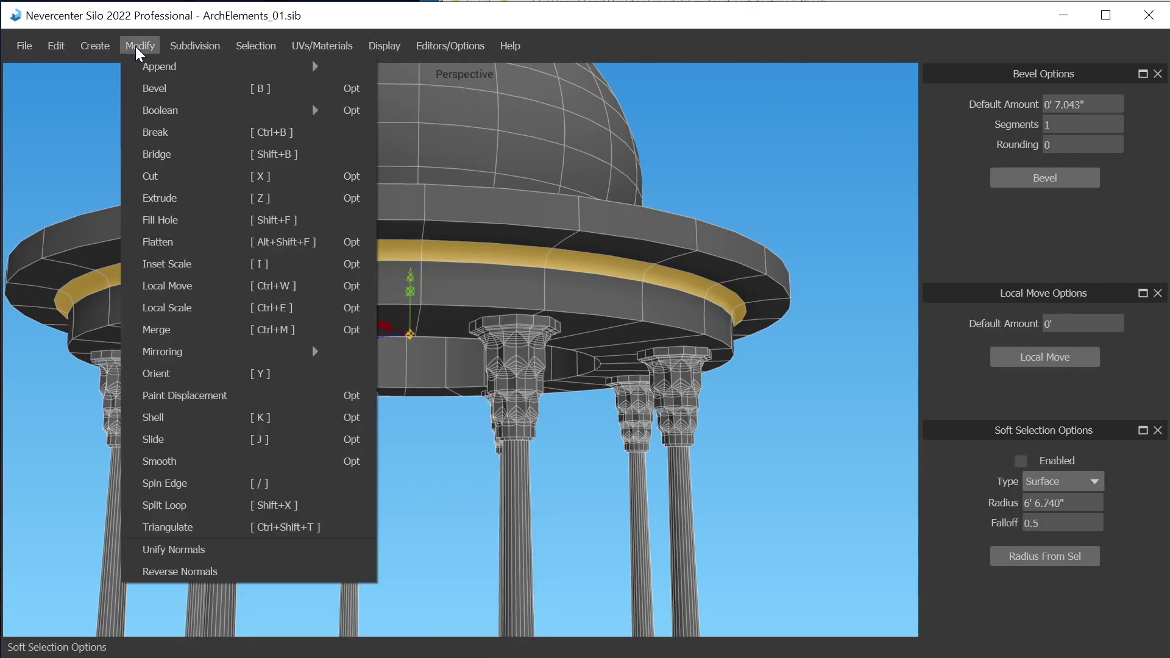
mouse_move(195, 45)
click(1054, 236)
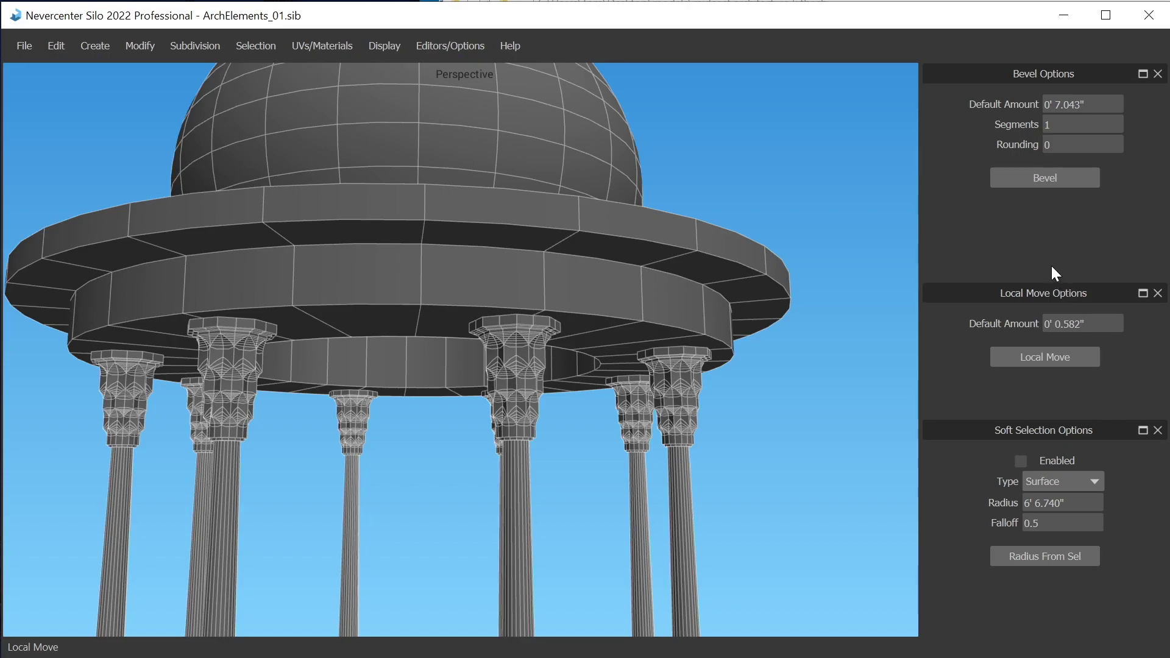
Step: Close the Bevel, Local Move and Soft Selection options and open the general Tool Options
click(1157, 74)
click(1158, 73)
click(1158, 74)
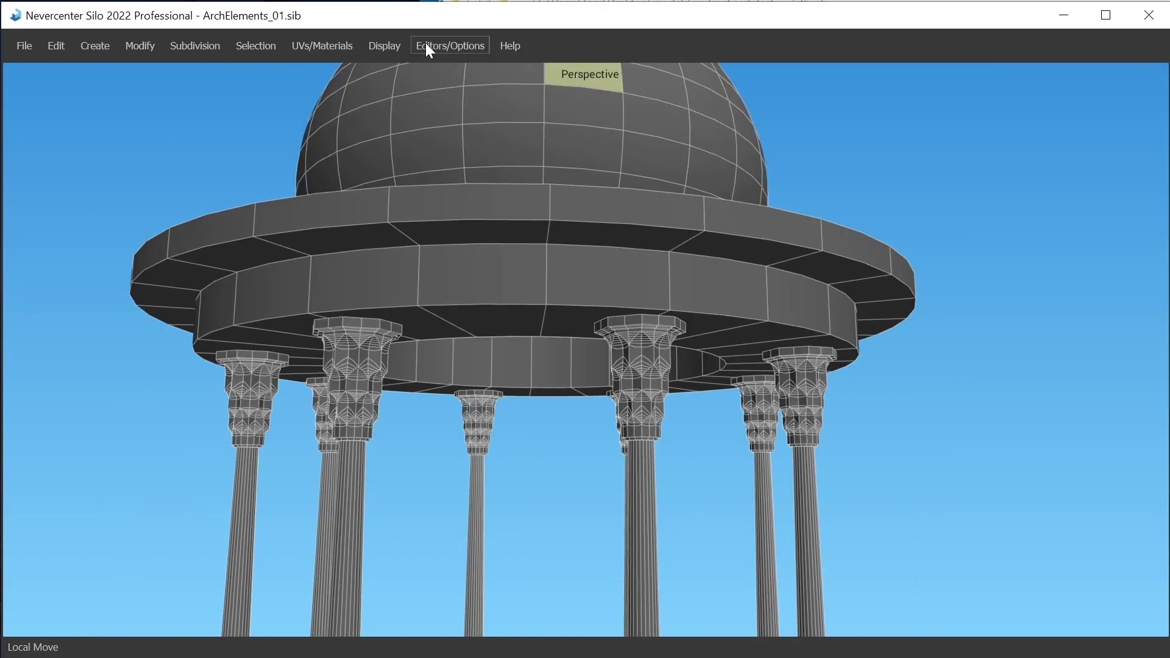
click(431, 45)
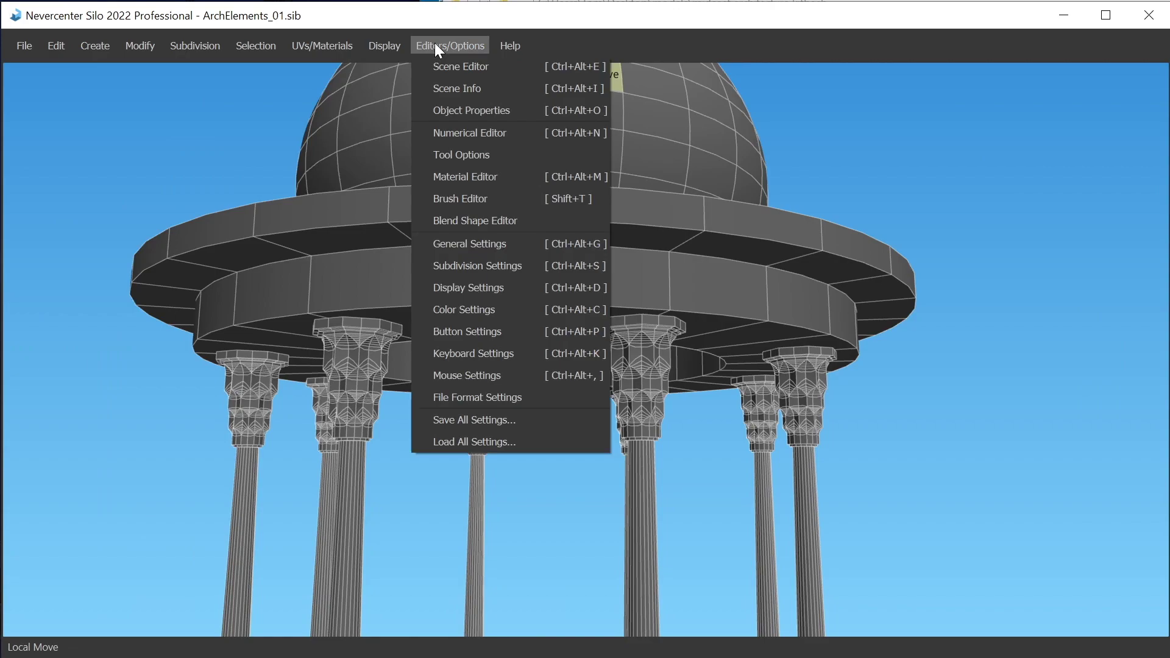
click(471, 154)
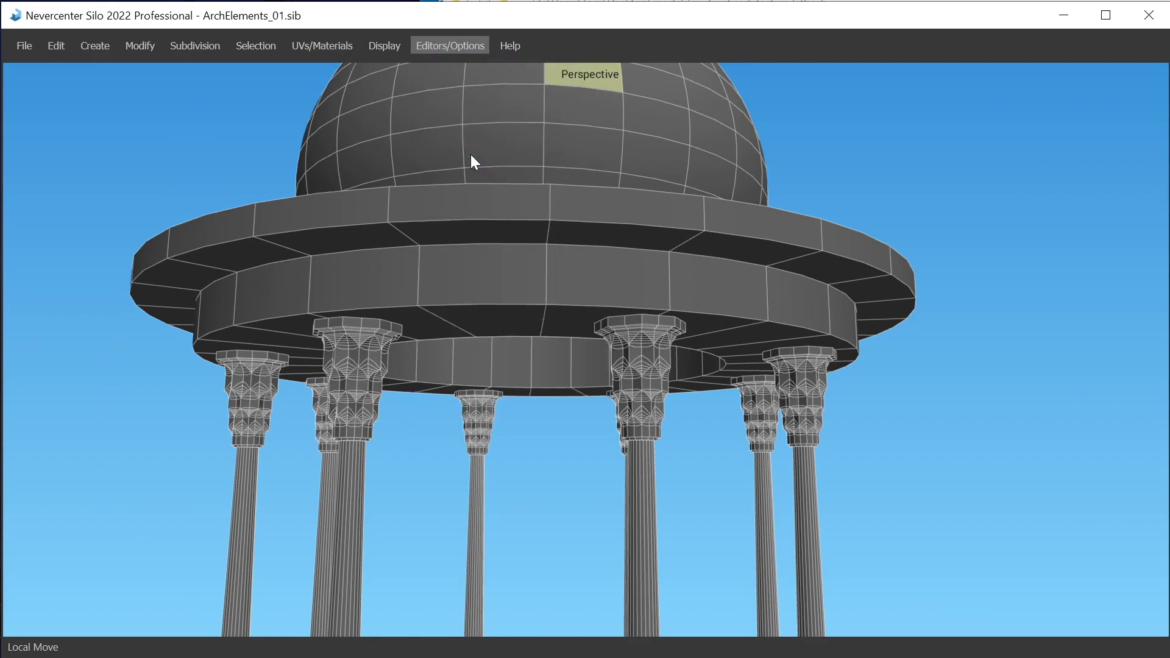
Step: Select the full face loop on the underside of the dome's overhanging rim
click(466, 240)
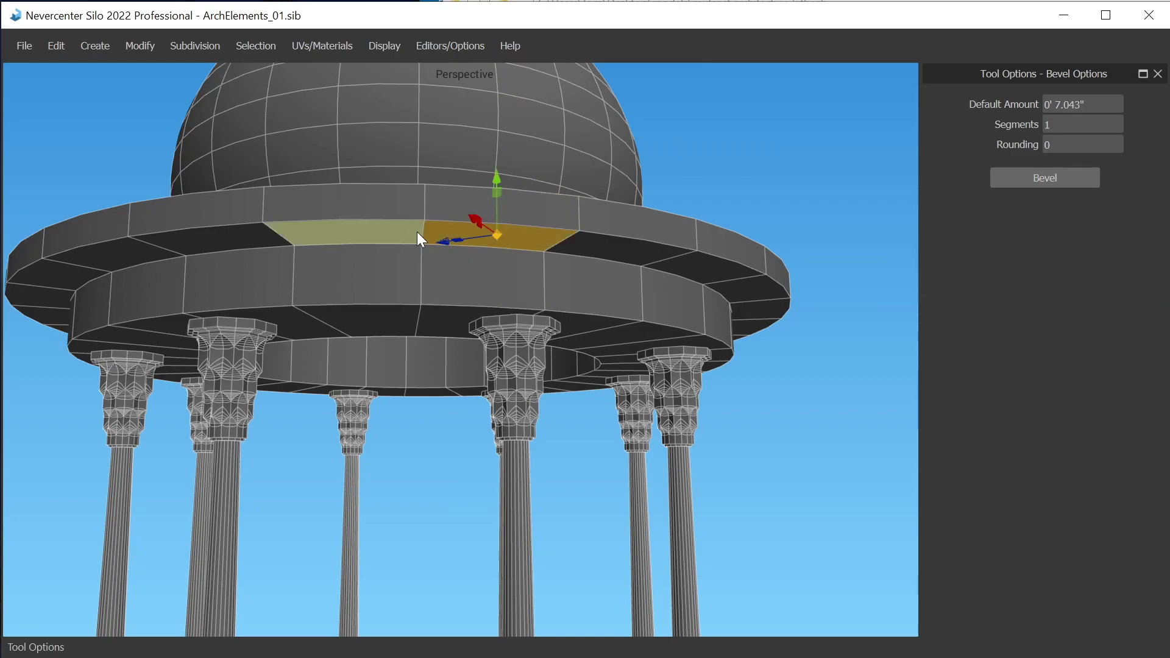
double_click(359, 235)
click(139, 47)
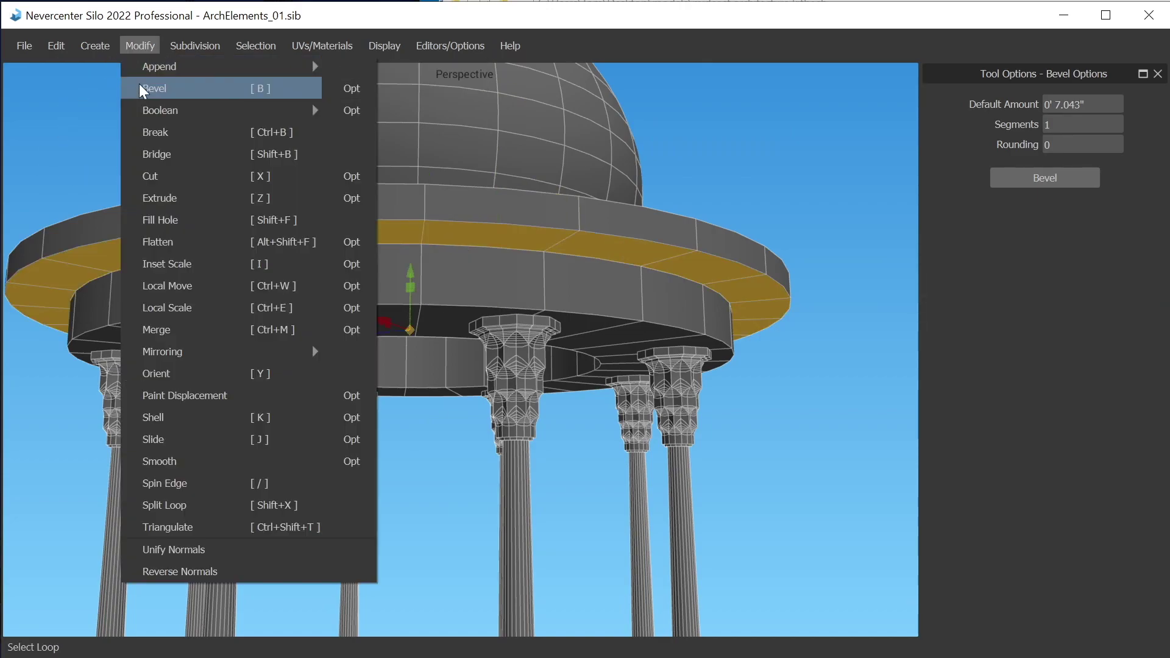
click(350, 284)
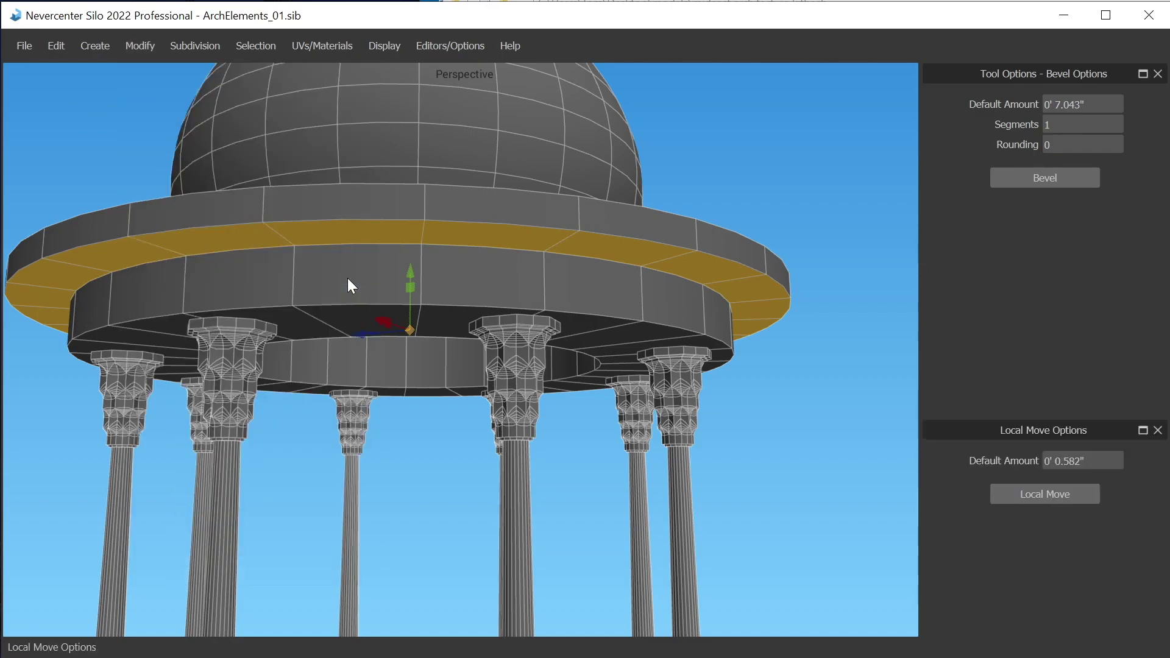
click(1158, 432)
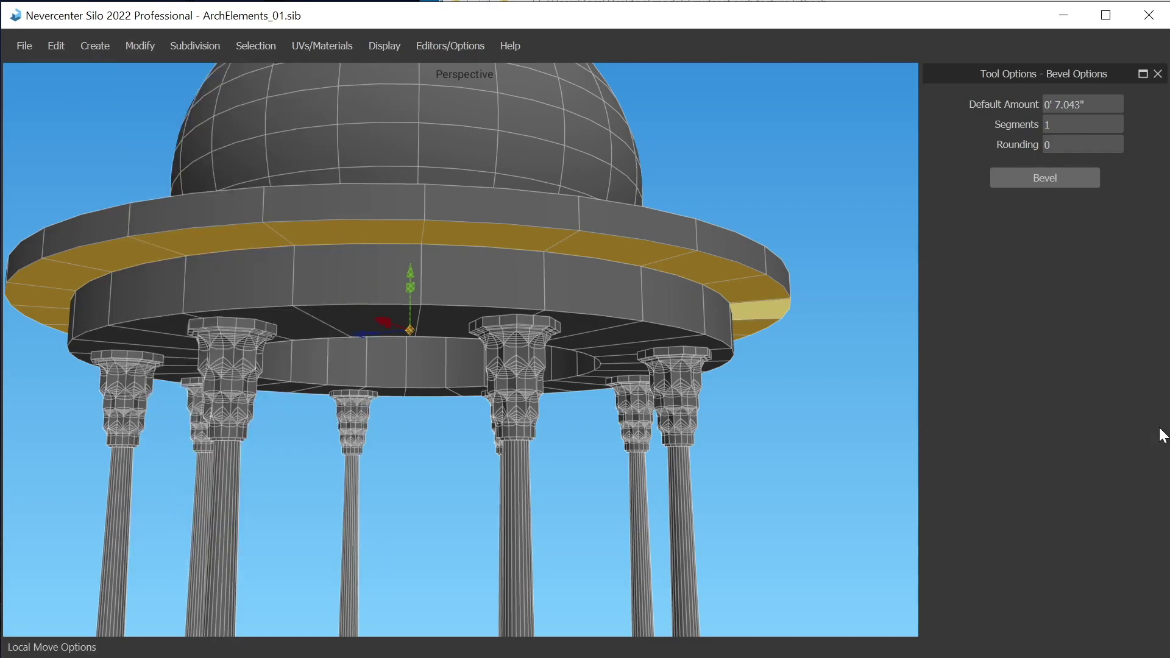
Step: Apply a small Local Move to the selected underside faces of the rim, finish the tool and clear the selection
click(137, 45)
mouse_move(105, 49)
click(155, 46)
click(159, 45)
click(189, 281)
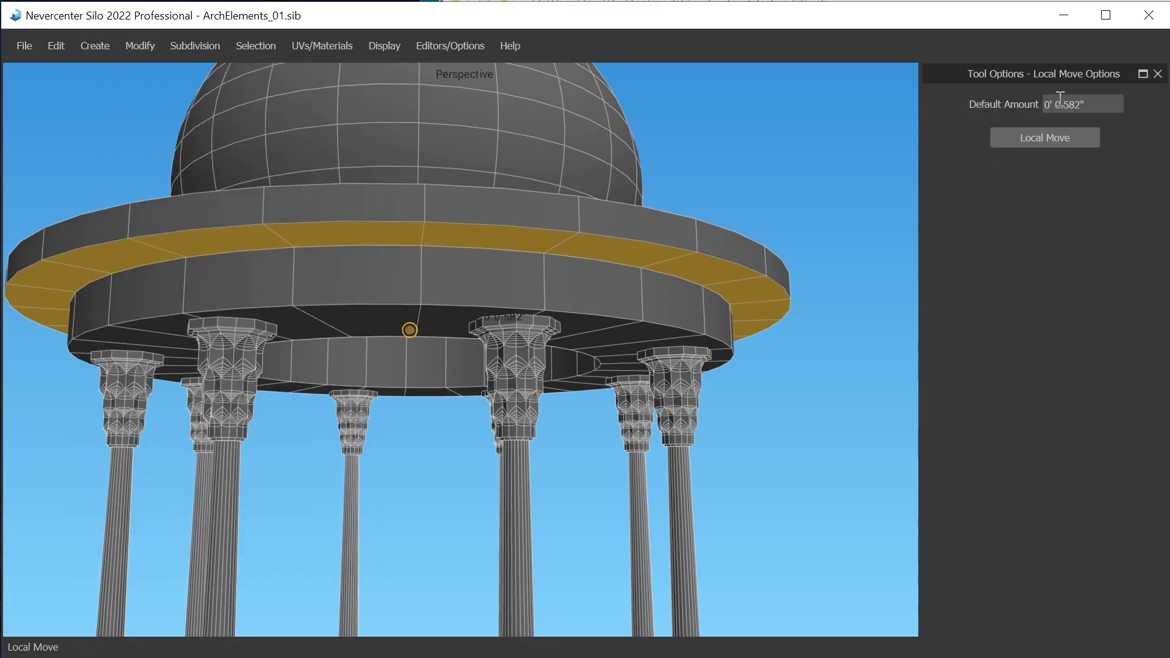
scroll(425, 320, down, 2)
mouse_move(415, 333)
mouse_down()
mouse_move(426, 322)
mouse_move(413, 325)
mouse_up()
scroll(426, 293, up, 2)
middle_drag(434, 280, 455, 301)
scroll(437, 266, down, 3)
right_click(475, 280)
scroll(481, 293, down, 3)
click(659, 199)
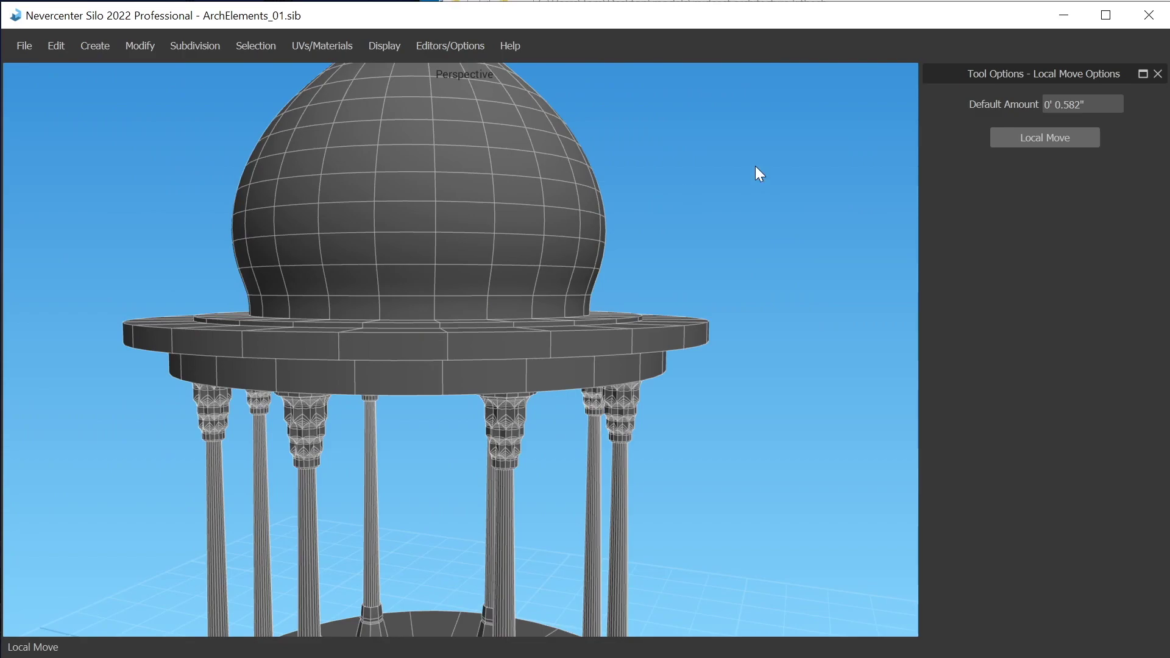
Step: Close the Tool Options and select the whole pavilion in object selection mode
click(1157, 75)
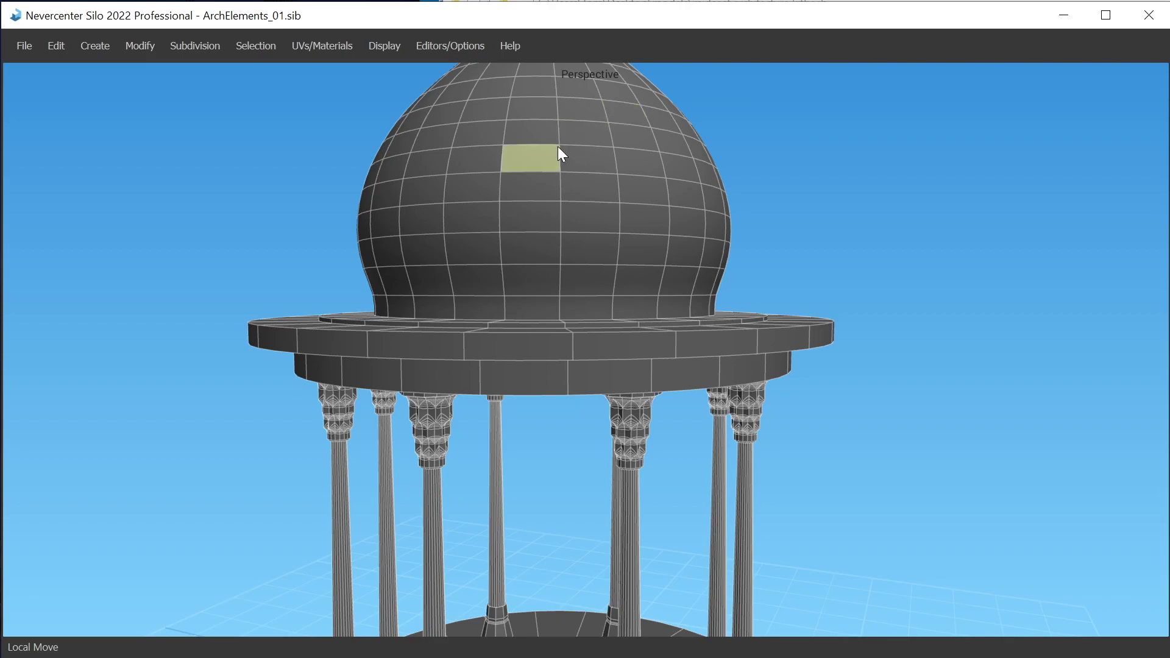
key(f)
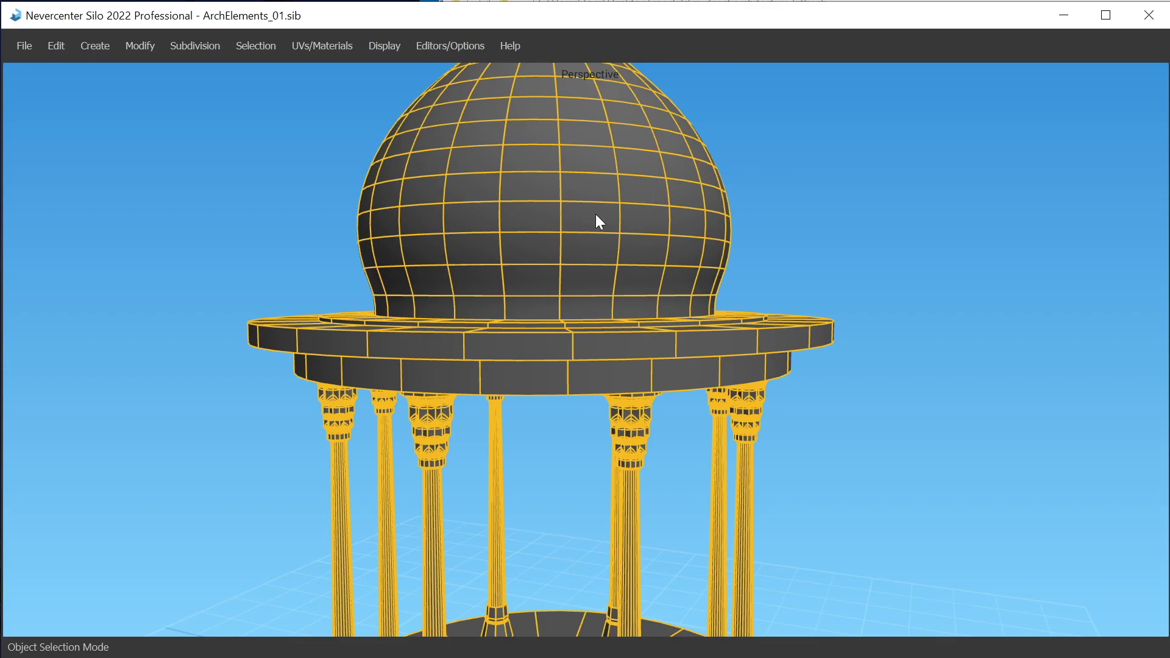
scroll(590, 234, up, 3)
scroll(589, 234, down, 5)
middle_drag(557, 242, 559, 336)
mouse_move(559, 337)
alt+right_down()
mouse_move(520, 329)
mouse_move(547, 333)
alt+right_up()
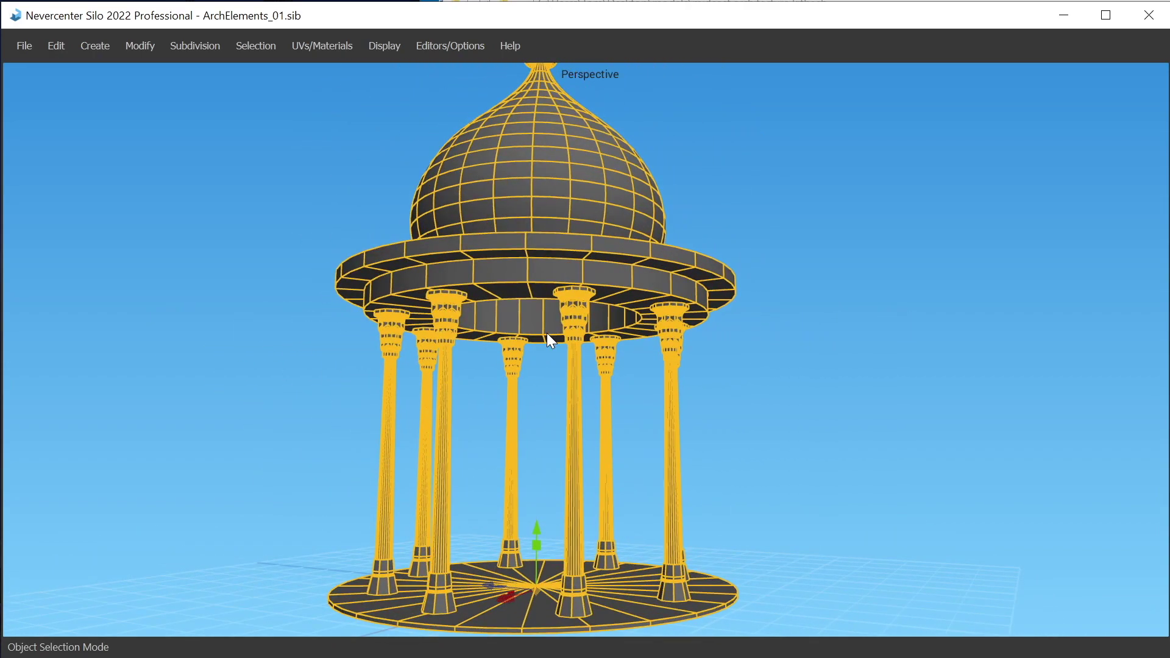
Step: Open the Material Editor and select the whole pavilion again as an object
click(761, 360)
alt+drag(691, 375, 686, 397)
alt+right_drag(730, 254, 694, 255)
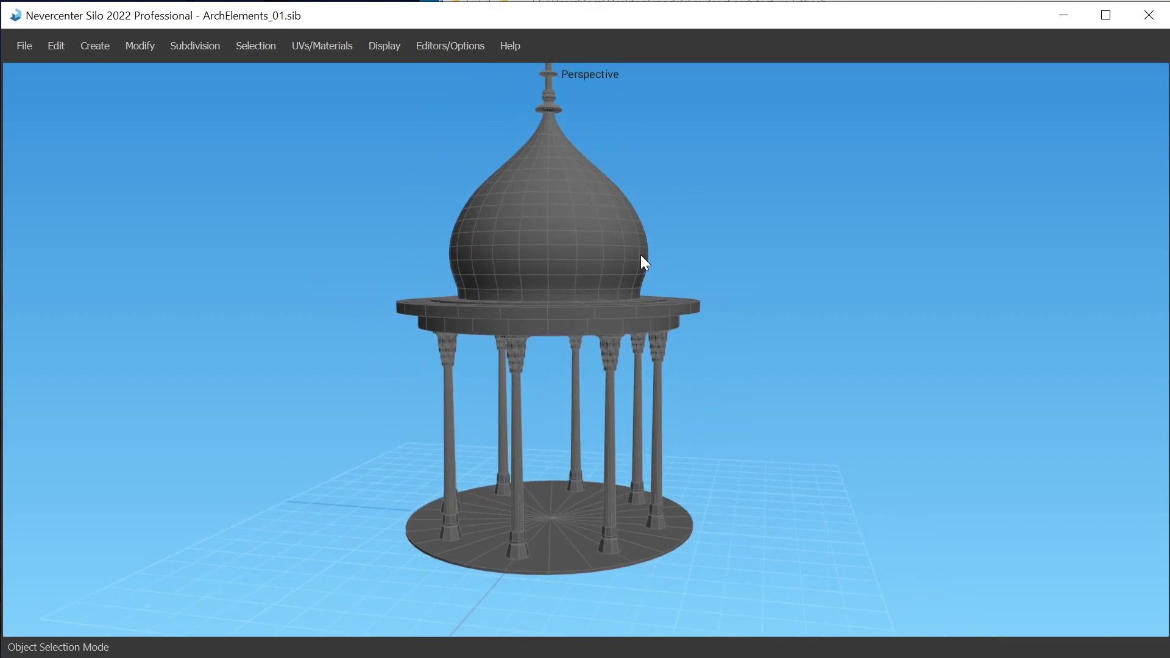
alt+right_drag(609, 252, 623, 277)
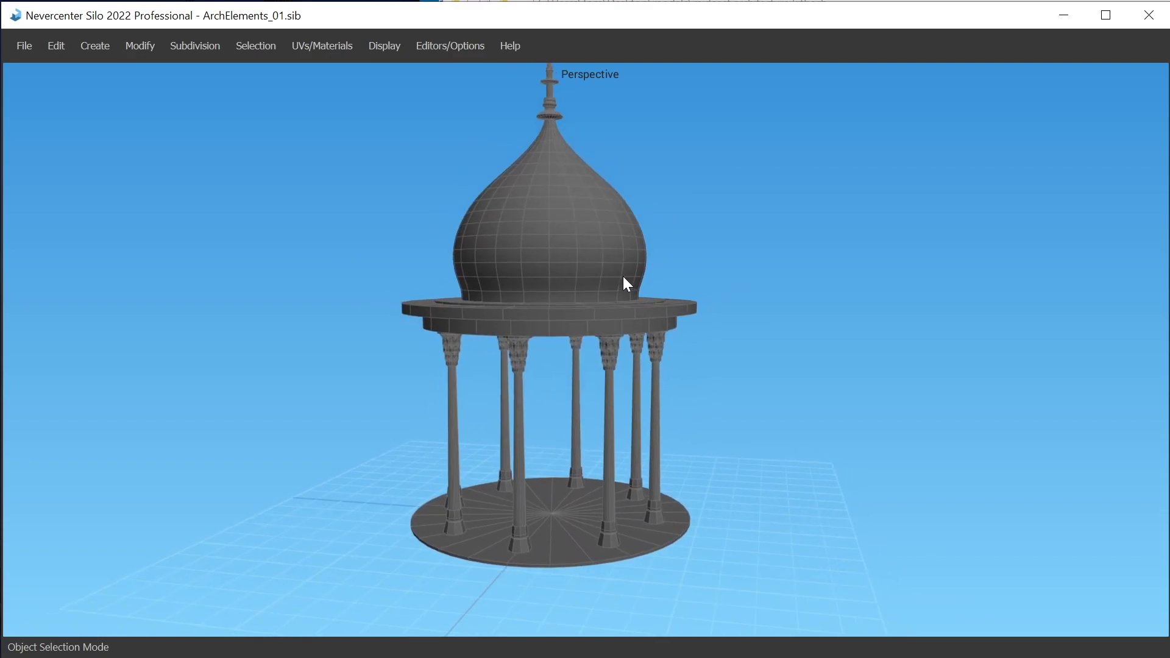
click(448, 46)
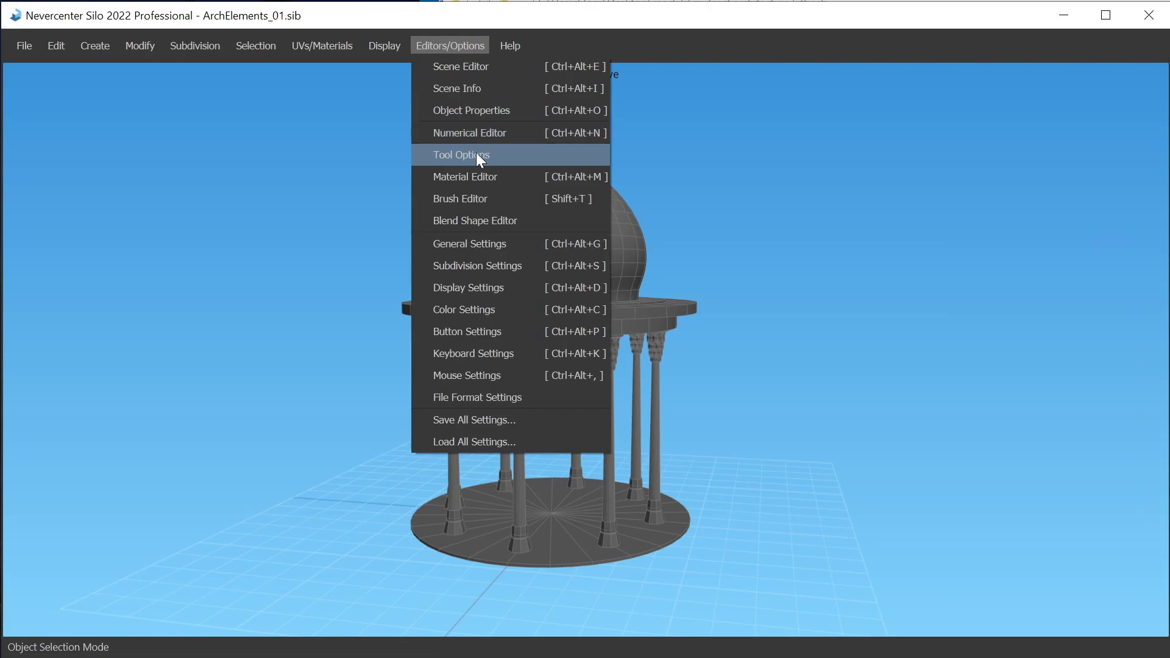
click(473, 177)
click(466, 320)
alt+right_drag(466, 320, 501, 328)
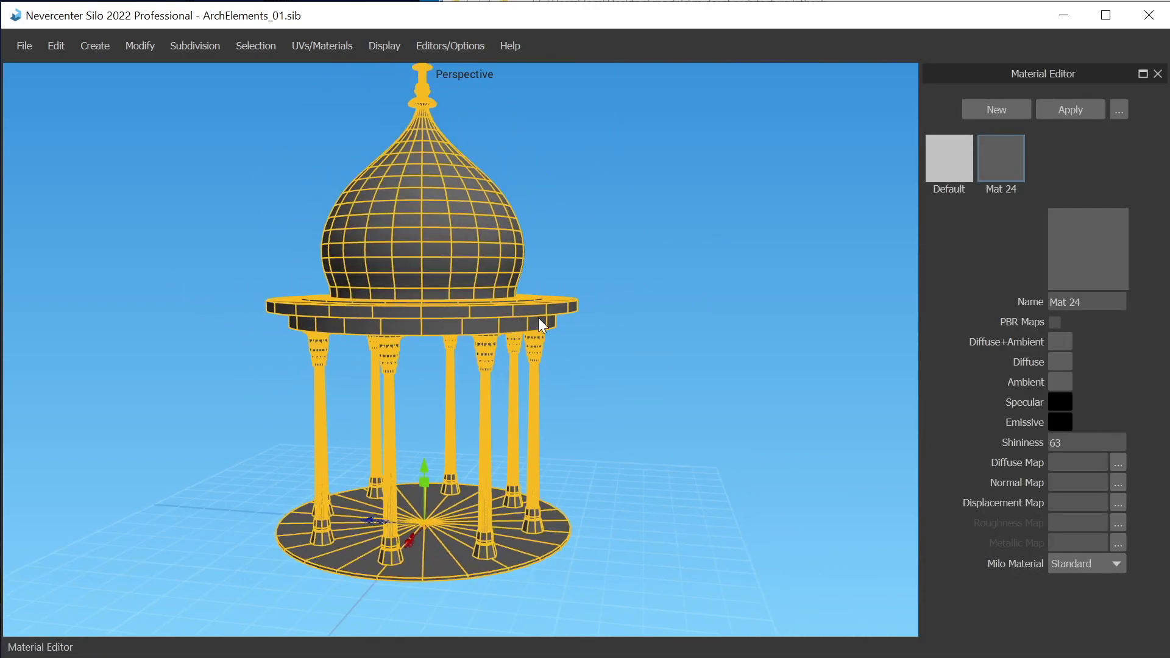
key(space)
key(space)
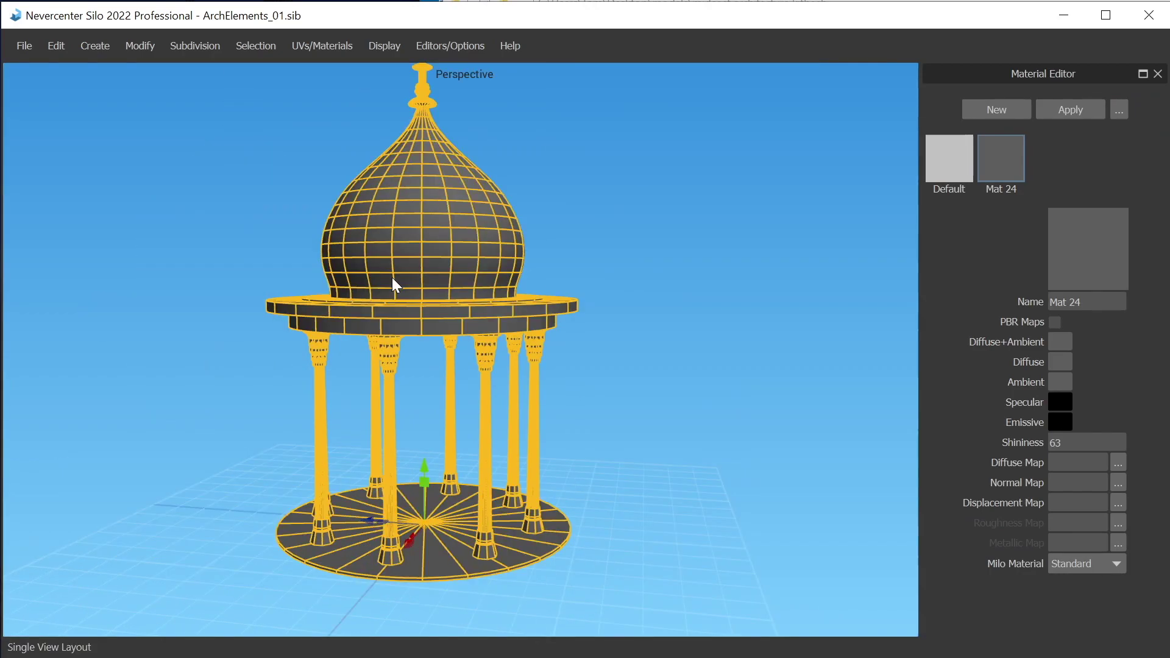
alt+right_drag(352, 341, 410, 384)
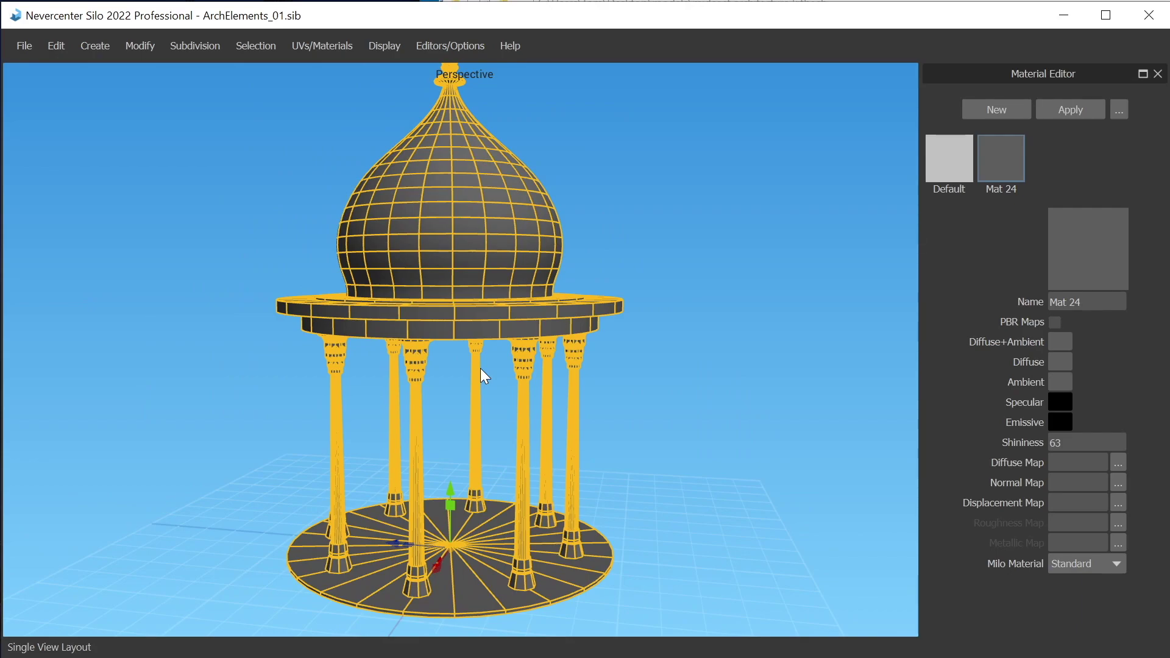
mouse_move(469, 368)
alt+right_down()
mouse_move(451, 370)
mouse_move(484, 369)
alt+right_up()
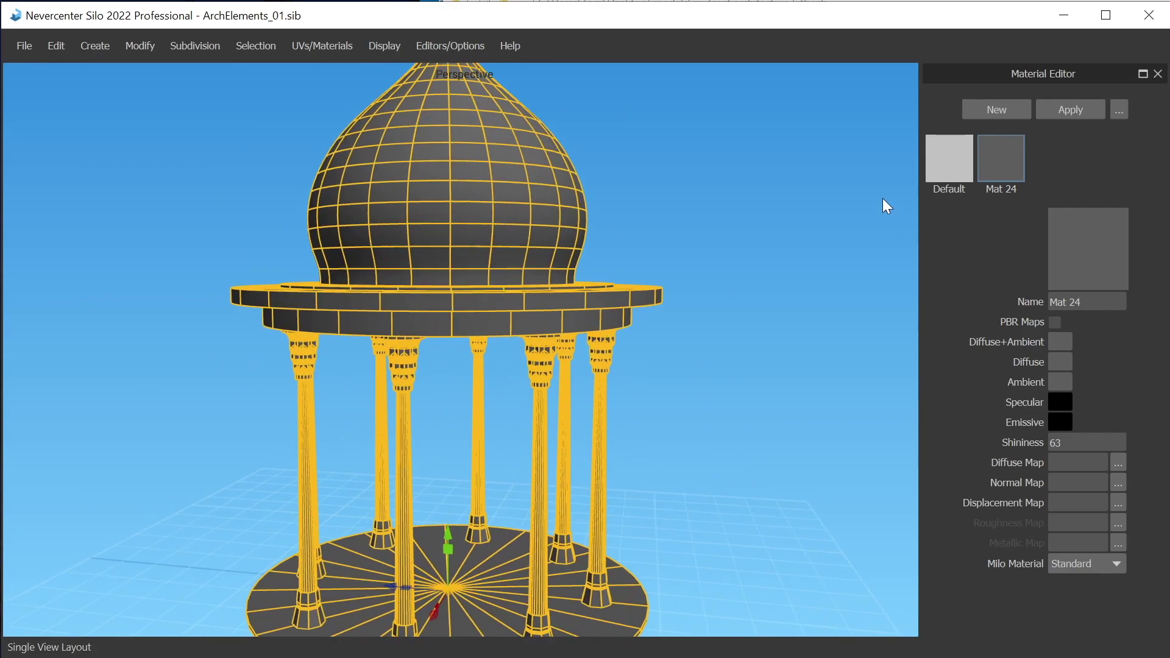
Step: Create a new white material and apply it to the whole pavilion
click(1000, 109)
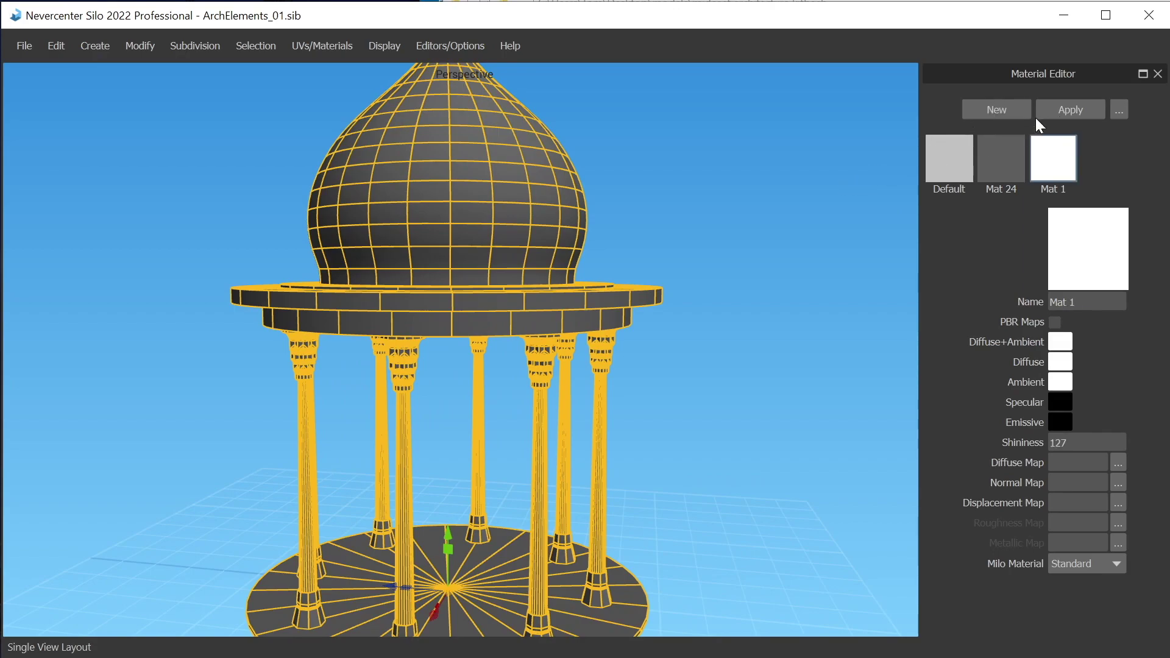
click(1062, 111)
alt+right_drag(766, 231, 733, 229)
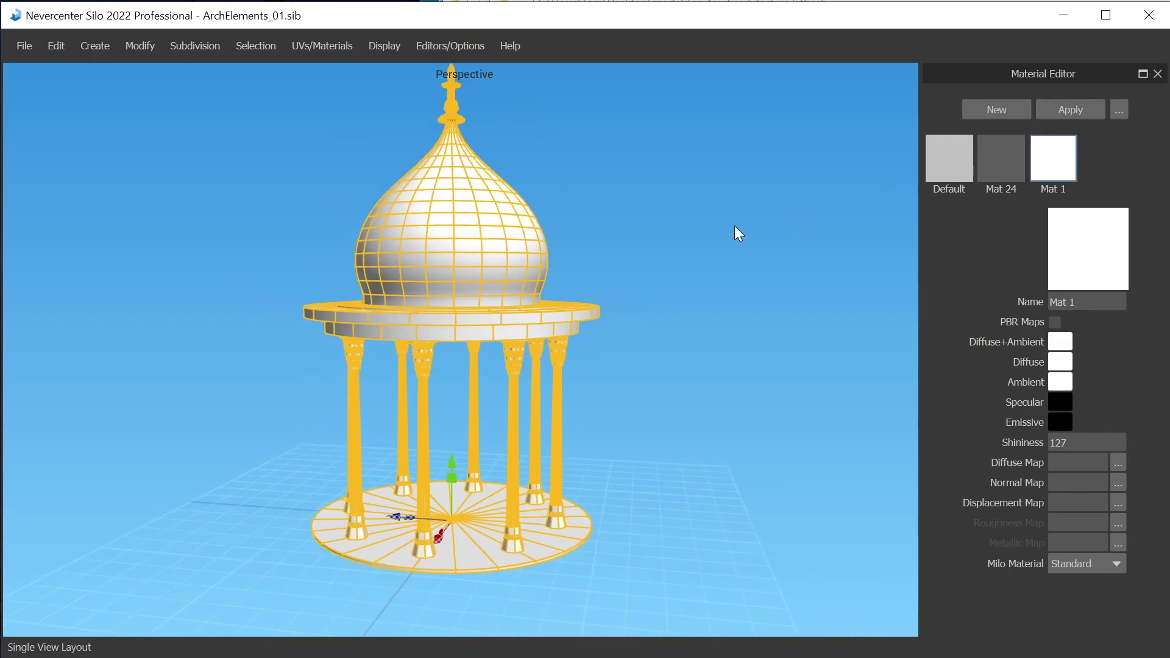
Step: Undo applying the white material to the pavilion but keep Mat 1 in the material list
key(ctrl+z)
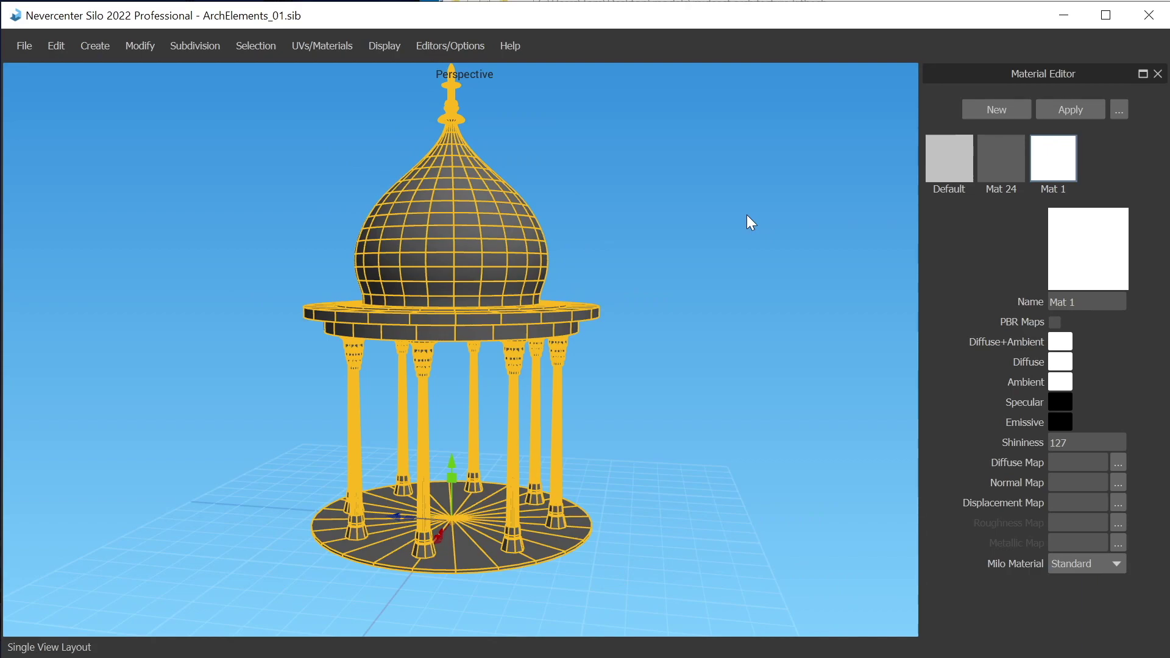
key(ctrl+z)
alt+right_drag(591, 303, 632, 295)
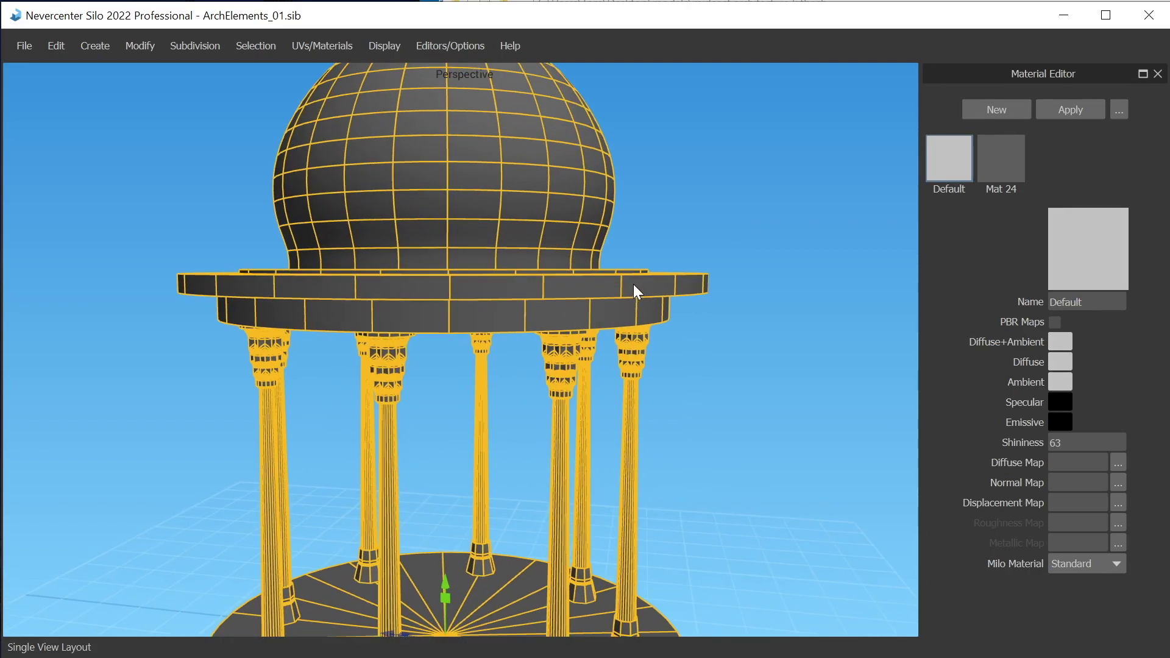
key(ctrl+y)
key(ctrl+y)
key(ctrl+z)
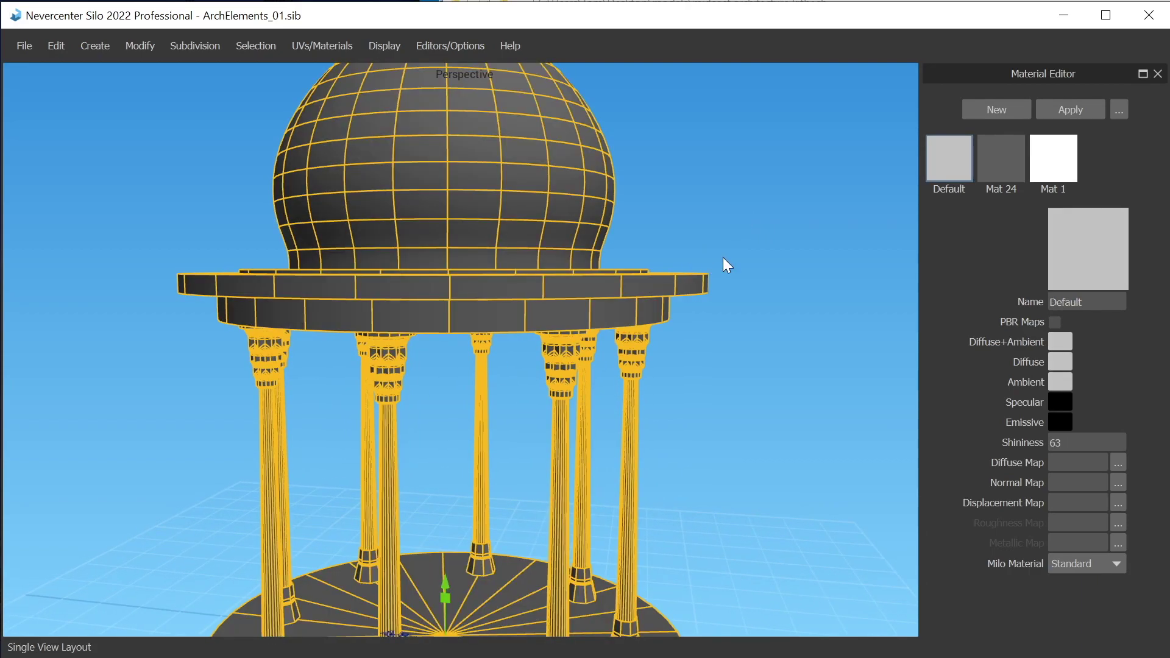
alt+right_drag(723, 262, 692, 267)
key(ctrl+z)
key(ctrl+y)
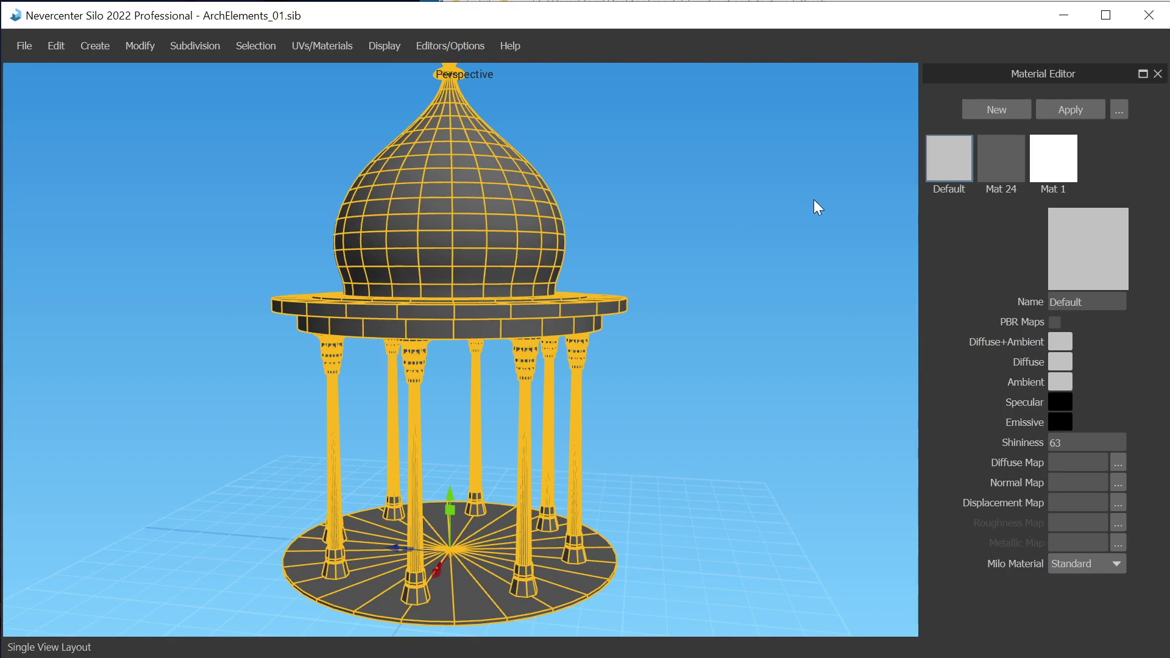
Step: Try magenta #c12468 as the Default material's Diffuse+Ambient colour and undo the colour change
click(1060, 341)
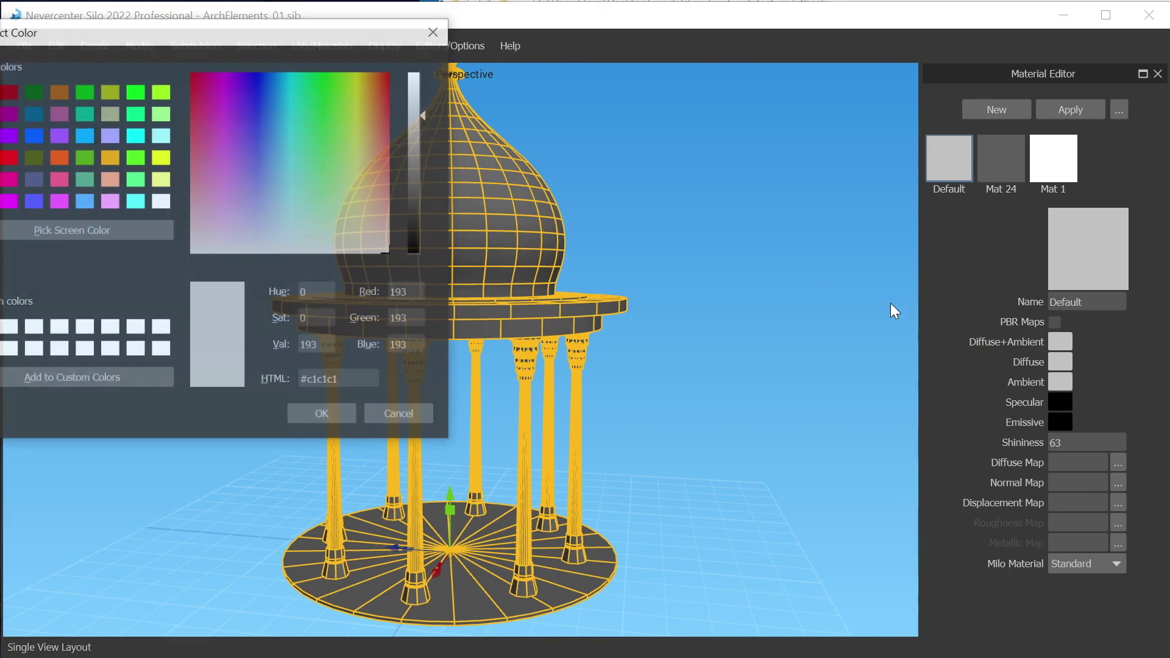
click(205, 106)
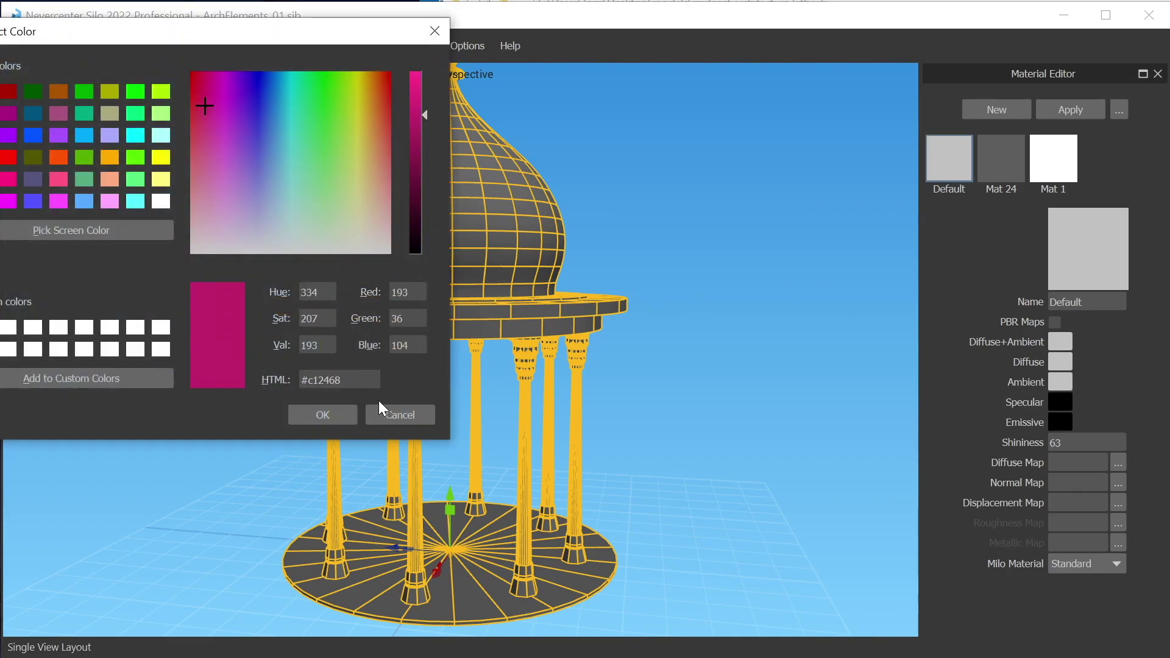
click(334, 413)
click(813, 272)
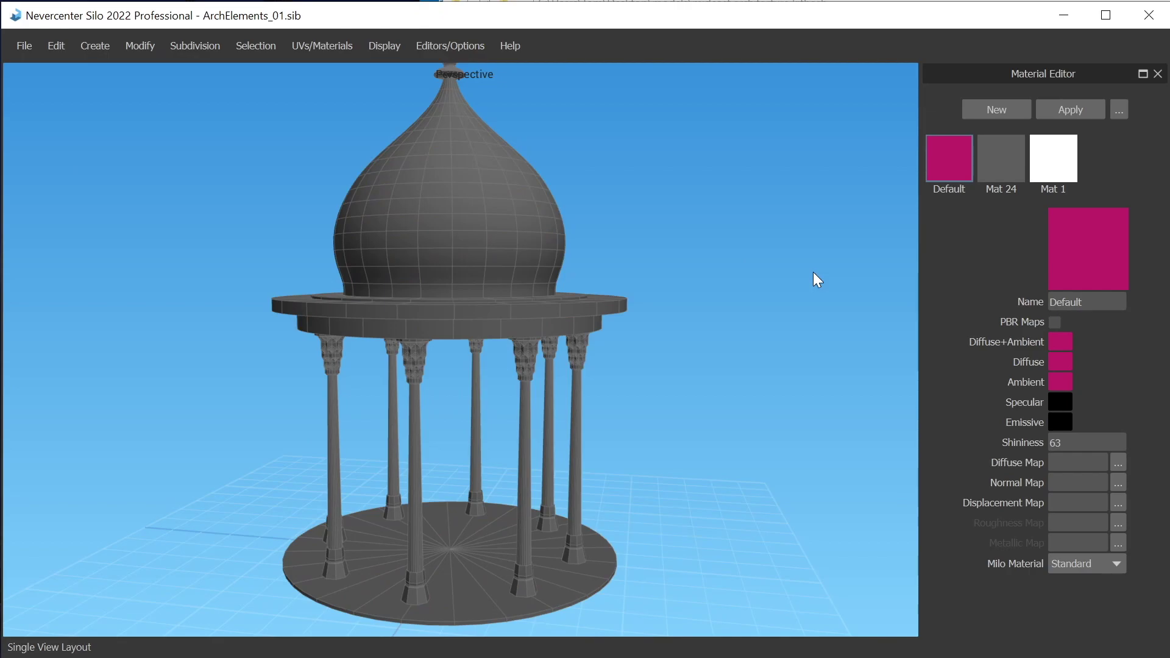
key(ctrl+z)
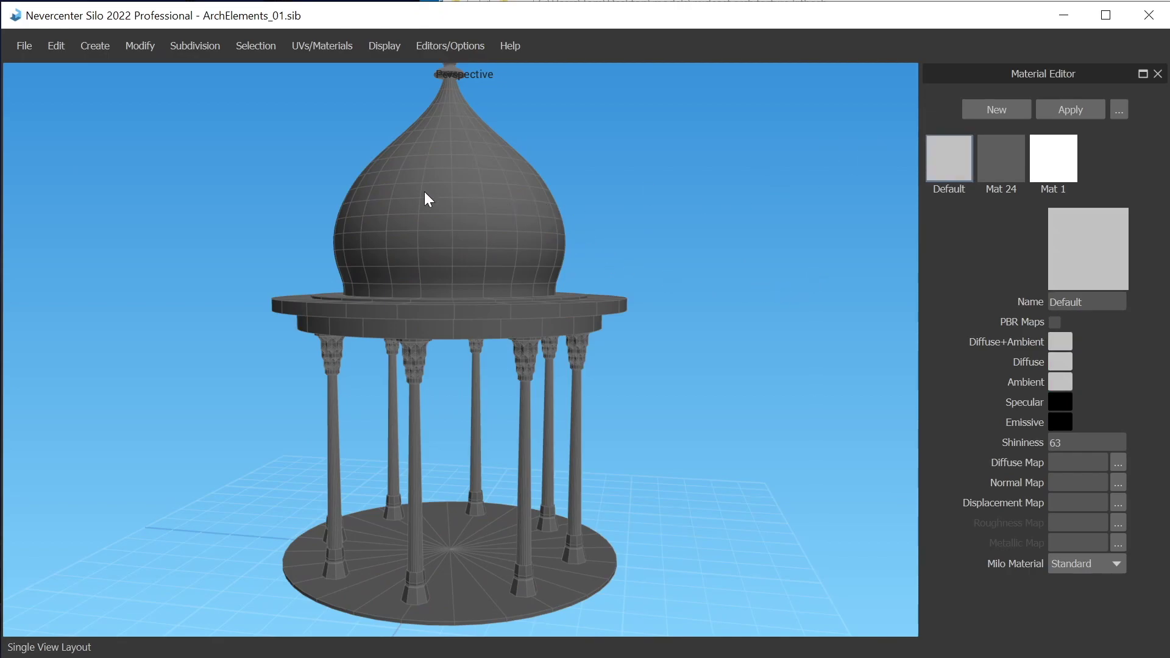
Step: Paint-select a patch of faces on the front of the dome and assign Mat 1 to them
click(490, 201)
key(d)
mouse_move(441, 193)
mouse_down()
mouse_move(479, 250)
mouse_move(468, 174)
mouse_move(495, 246)
mouse_move(468, 262)
mouse_up()
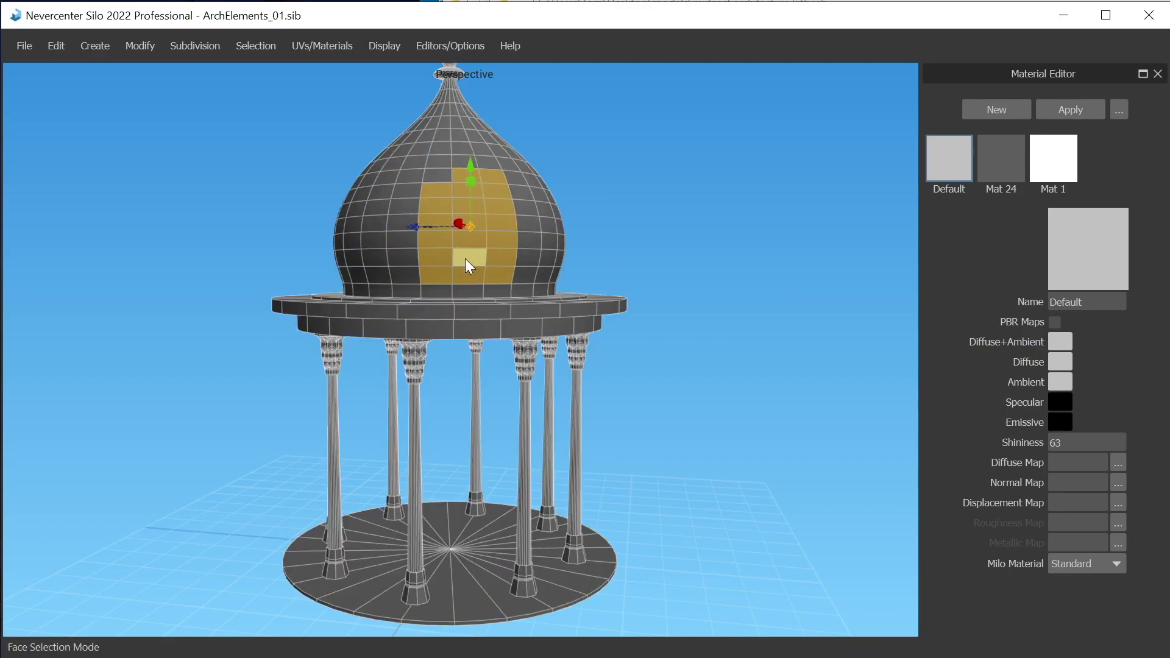
right_click(1060, 157)
click(1092, 188)
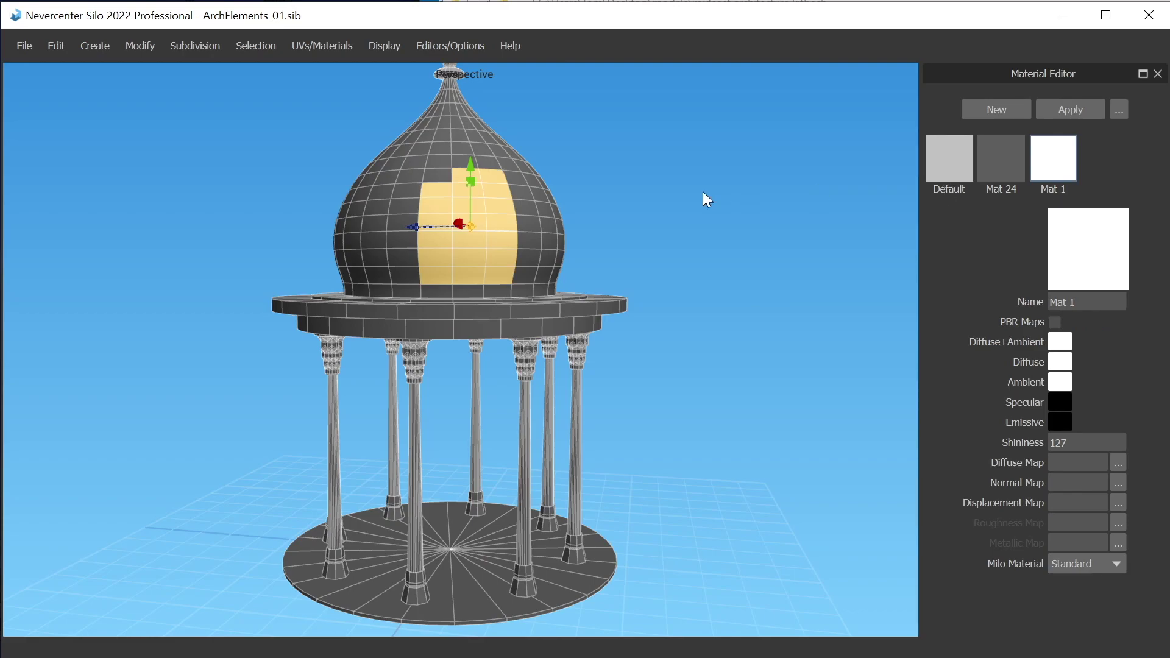
Step: Undo the white patch on the dome and select the whole pavilion in object selection mode
alt+drag(669, 241, 637, 240)
key(f)
mouse_move(551, 298)
alt+mouse_down()
mouse_move(516, 308)
mouse_move(552, 314)
alt+mouse_up()
alt+right_drag(552, 313, 536, 316)
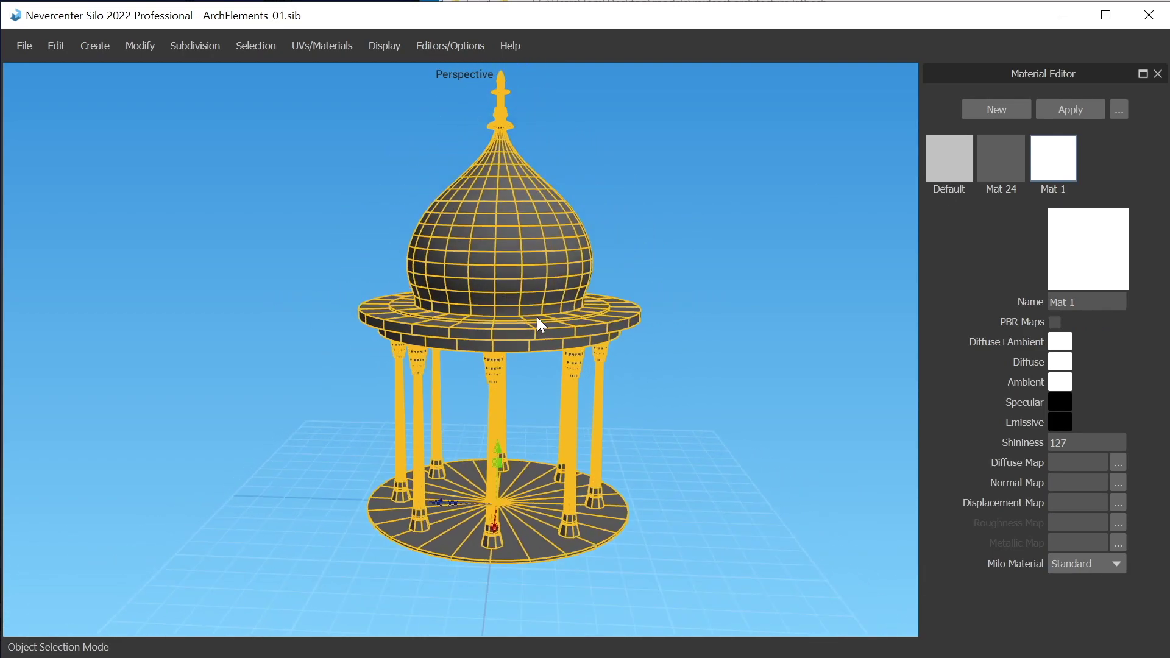
Step: Select the upper outer edge loop of the overhanging rim and subdivide the pavilion
alt+middle_drag(536, 317, 495, 316)
alt+right_drag(495, 317, 534, 317)
alt+drag(534, 317, 521, 306)
alt+right_drag(521, 306, 528, 322)
key(s)
double_click(546, 363)
alt+right_drag(546, 363, 524, 393)
key(c)
alt+drag(515, 417, 488, 374)
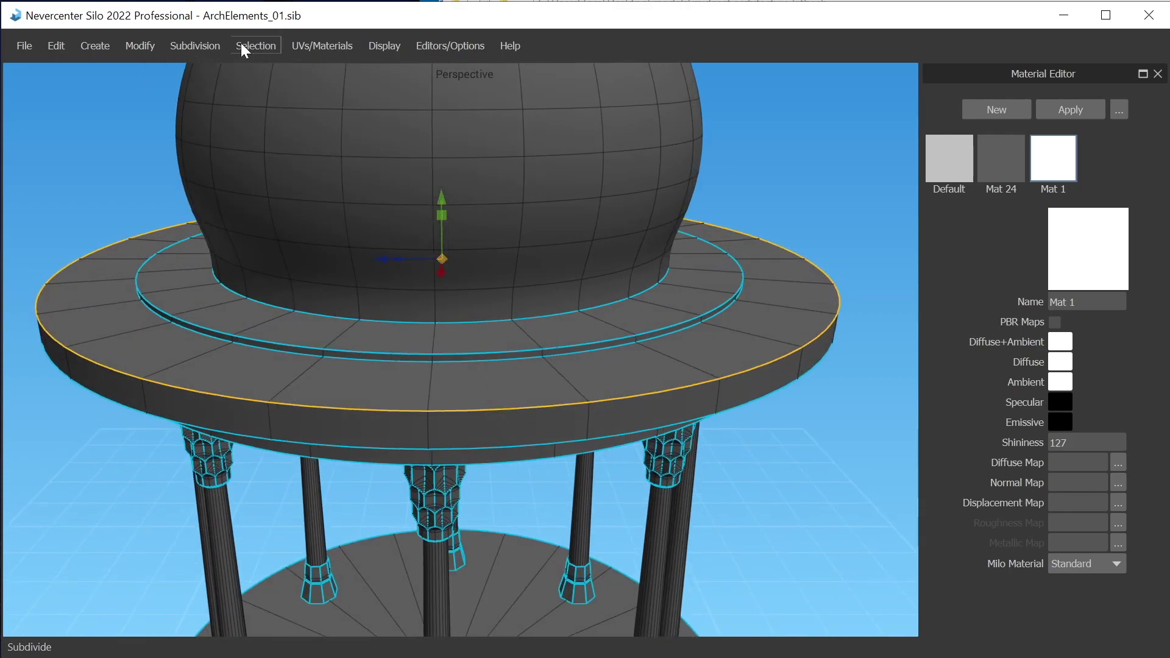
Step: Try Uncrease Edges on the selected rim edge loop and undo it
click(189, 40)
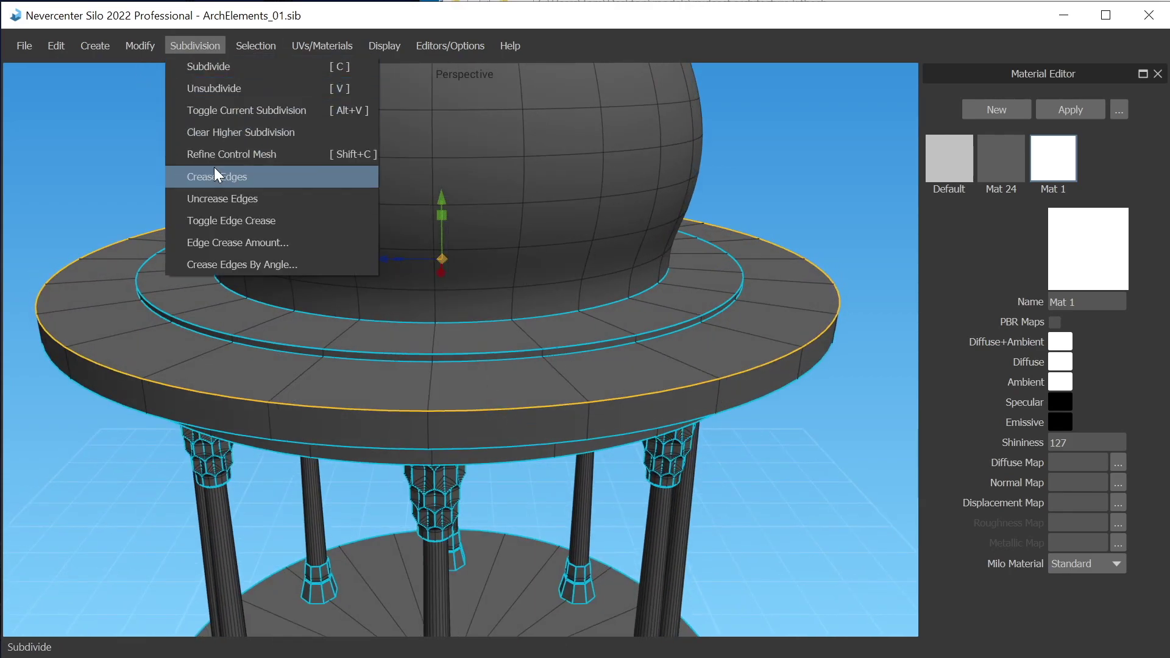
click(215, 198)
alt+drag(210, 193, 116, 234)
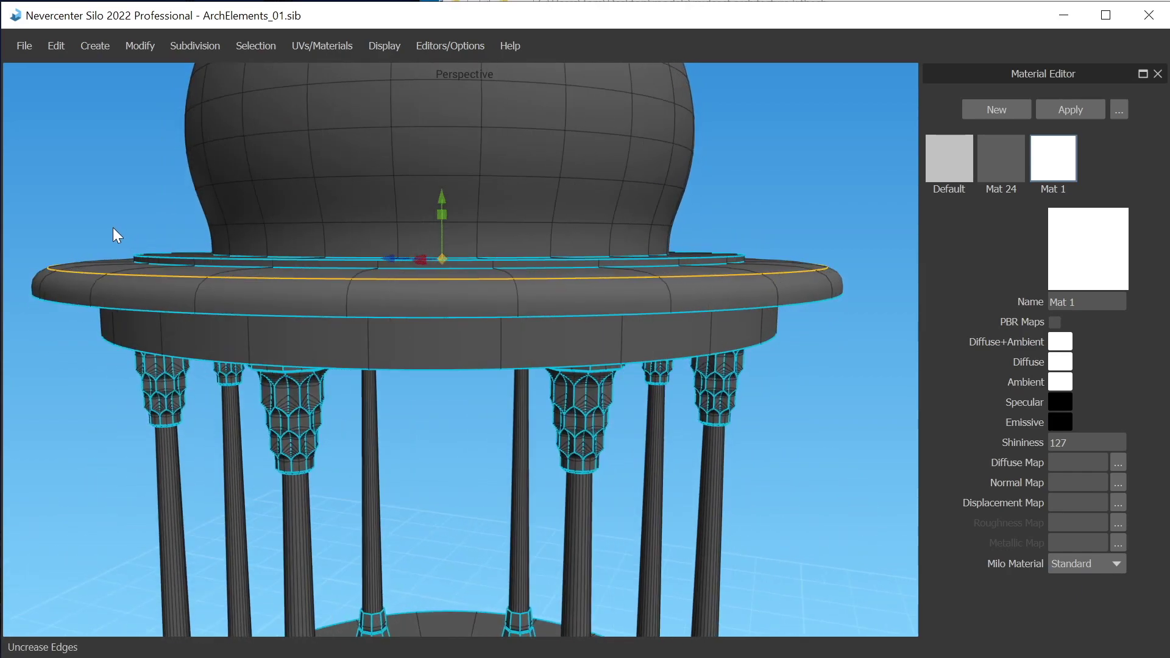
key(ctrl+z)
Step: Clear the edge selection on the pavilion's rim
scroll(459, 236, down, 4)
alt+drag(459, 235, 730, 158)
click(735, 159)
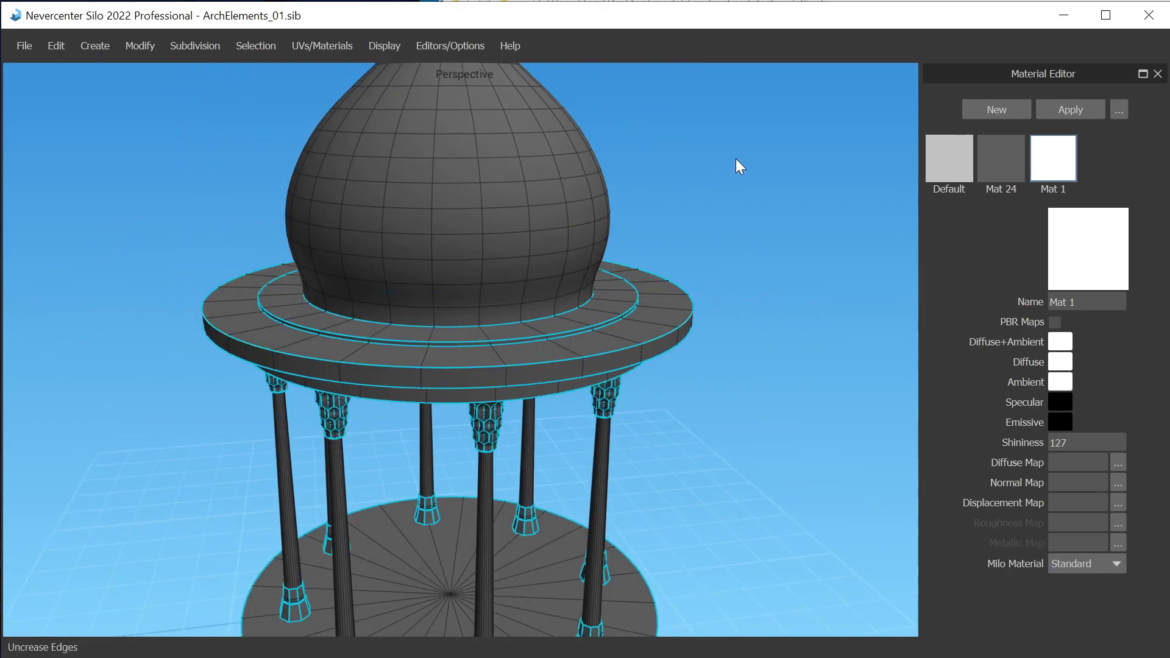